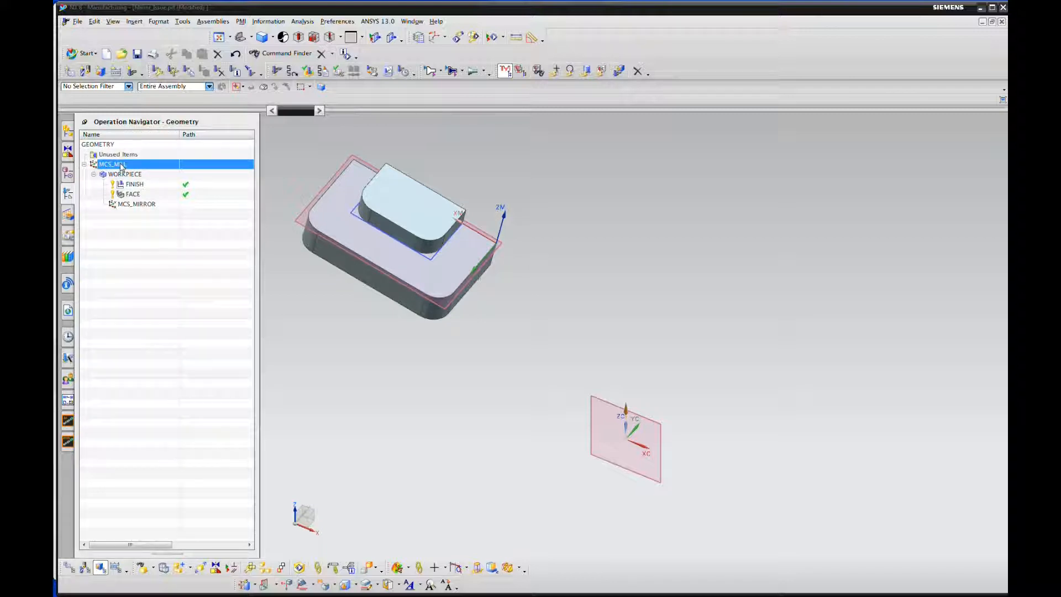
Save the MCS_MILL machine coordinate system as a coordinate system object in the part
{"action": "double_click", "coordinate": [121, 164]}
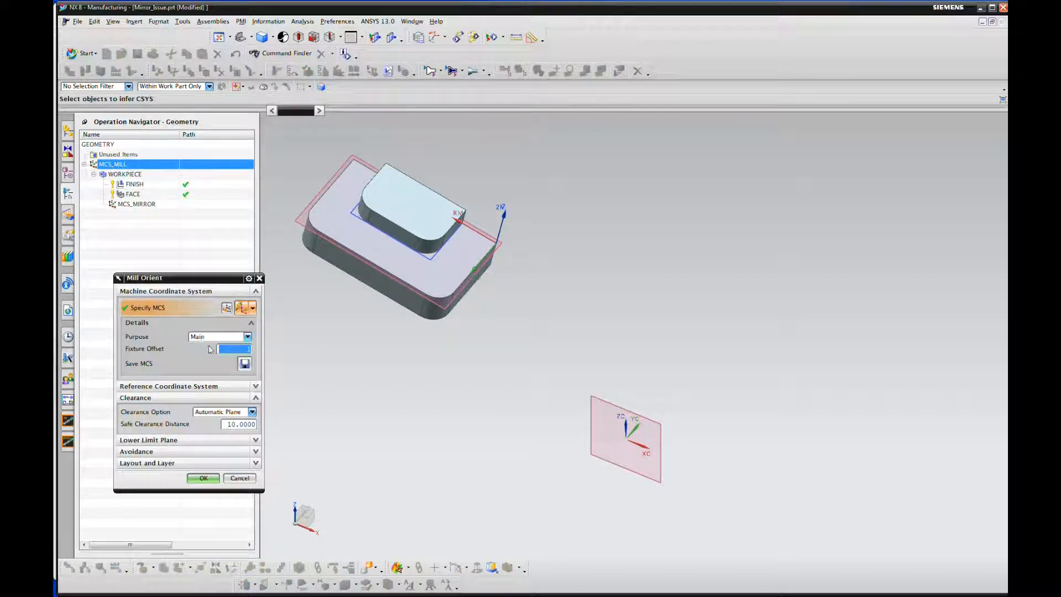
{"action": "left_click", "coordinate": [246, 365]}
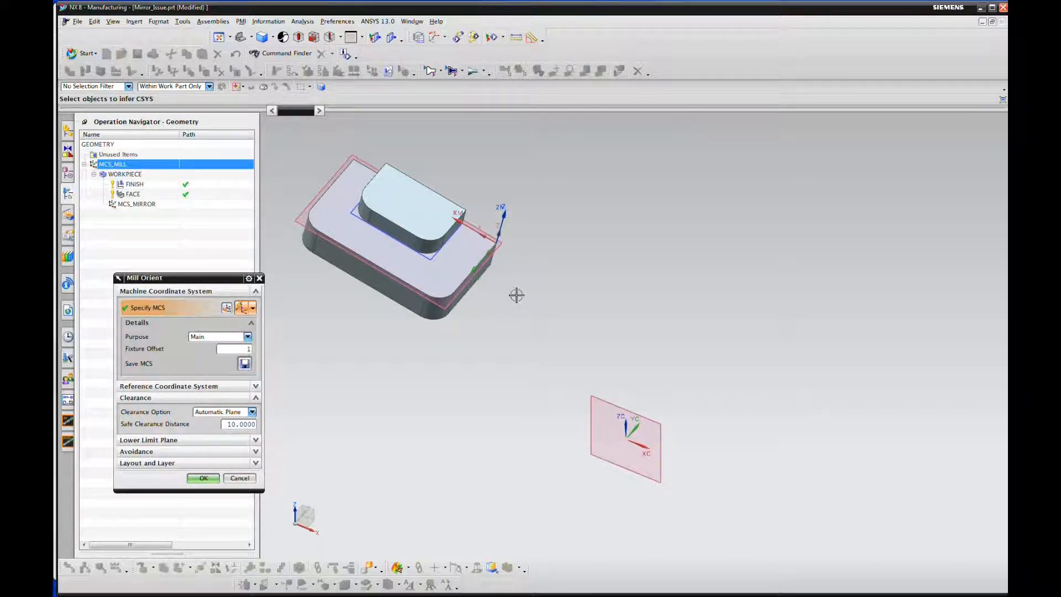
{"action": "left_click", "coordinate": [202, 479]}
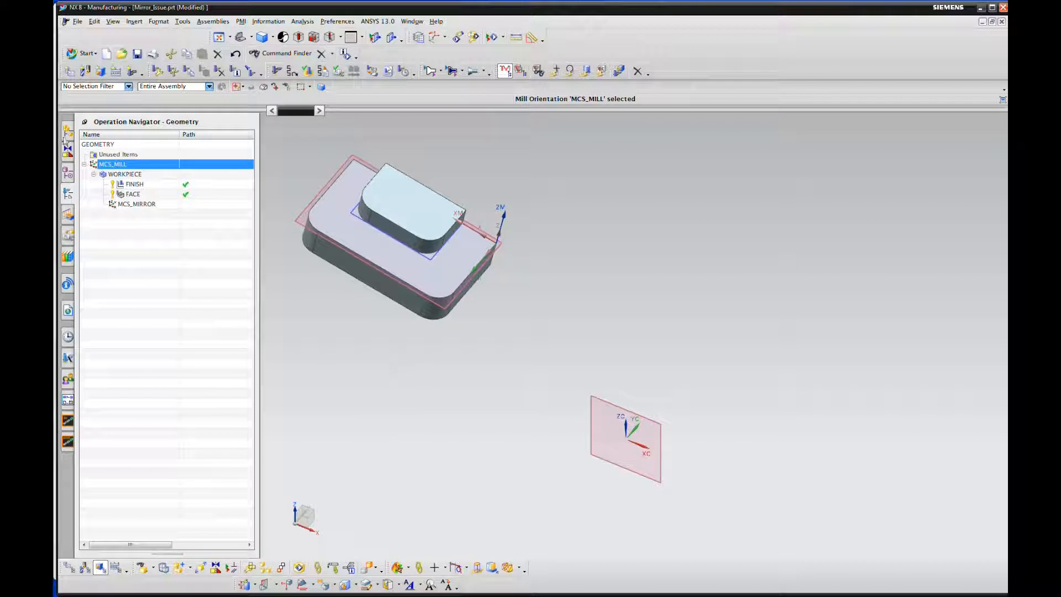
Switch to Modeling and create a YC-ZC datum plane at 0 mm distance, enlarged to about 34.6 mm in length and height
{"action": "left_click", "coordinate": [80, 53]}
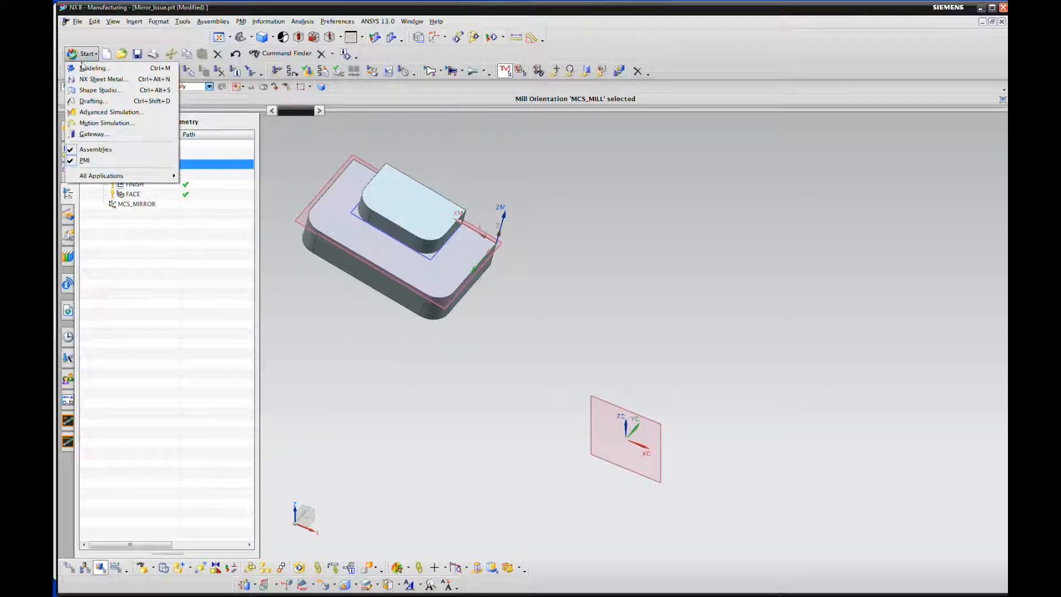
{"action": "left_click", "coordinate": [84, 68]}
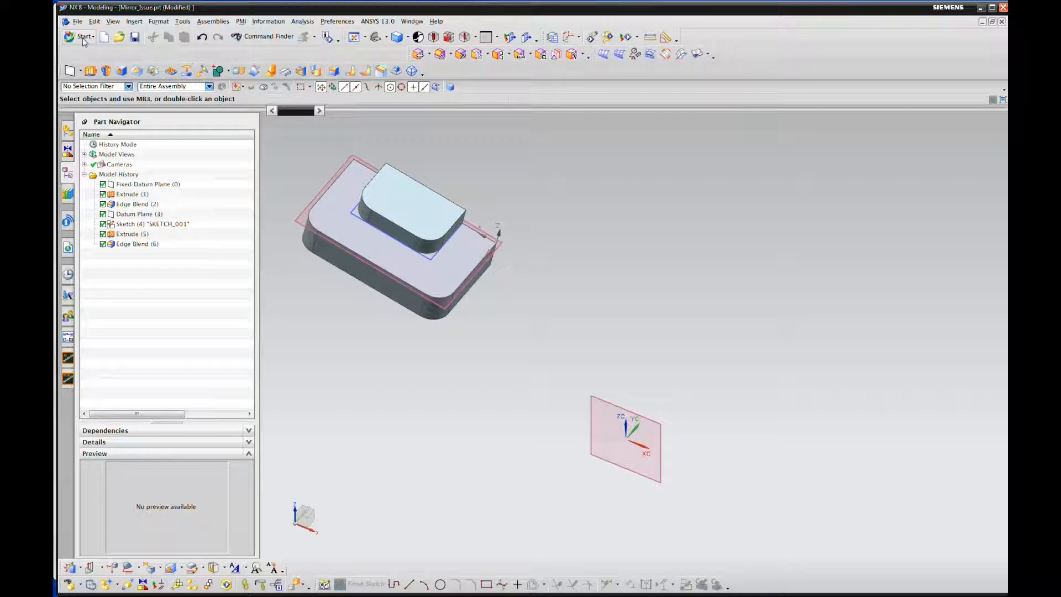
{"action": "left_click", "coordinate": [134, 22]}
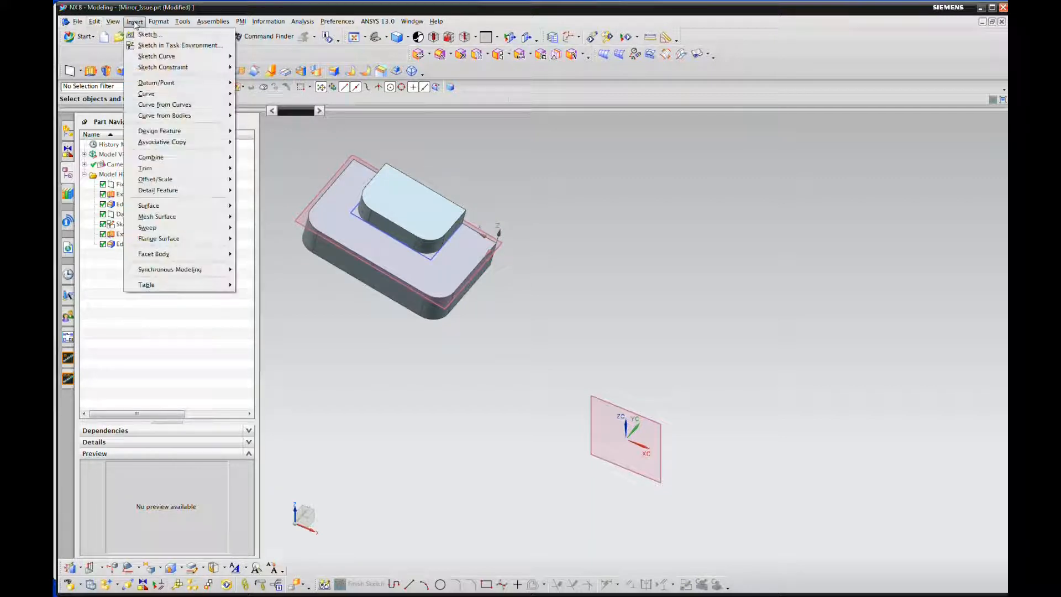
{"action": "mouse_move", "coordinate": [183, 82]}
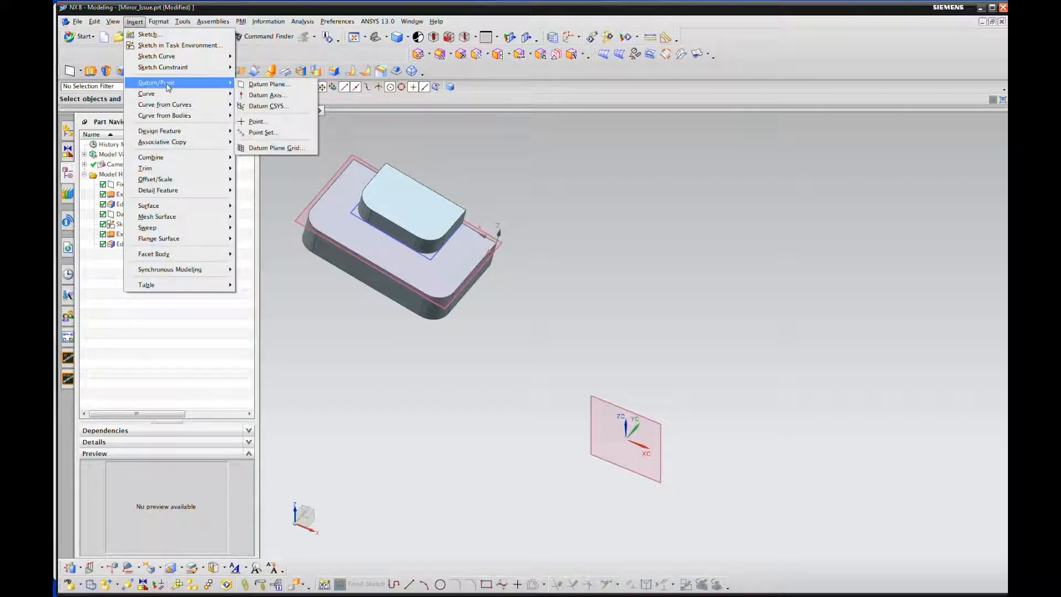
{"action": "left_click", "coordinate": [280, 86]}
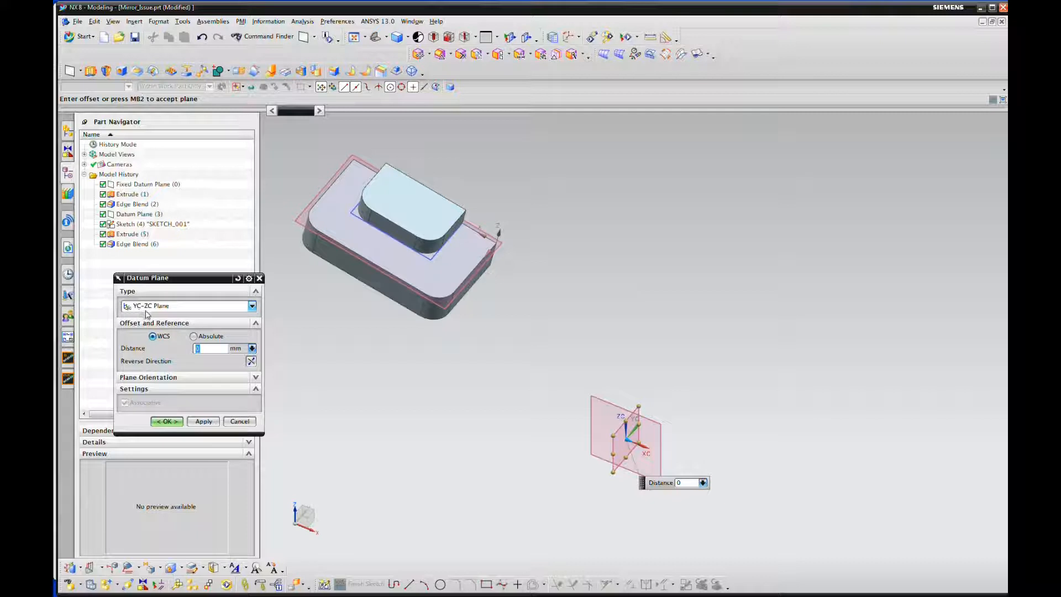
{"action": "left_click_drag", "start_coordinate": [638, 406], "coordinate": [686, 284]}
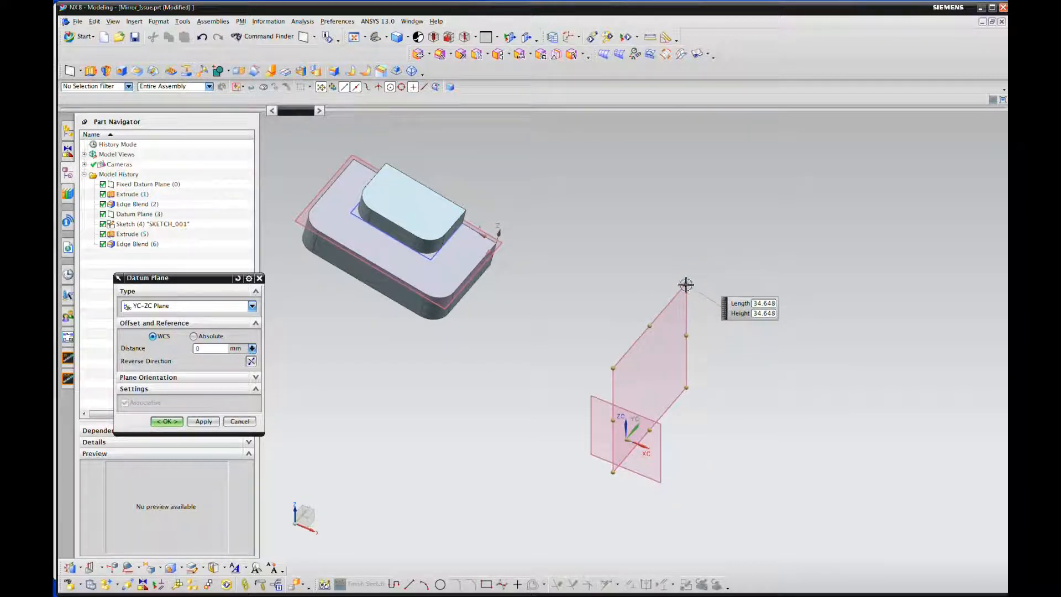
{"action": "left_click", "coordinate": [165, 422]}
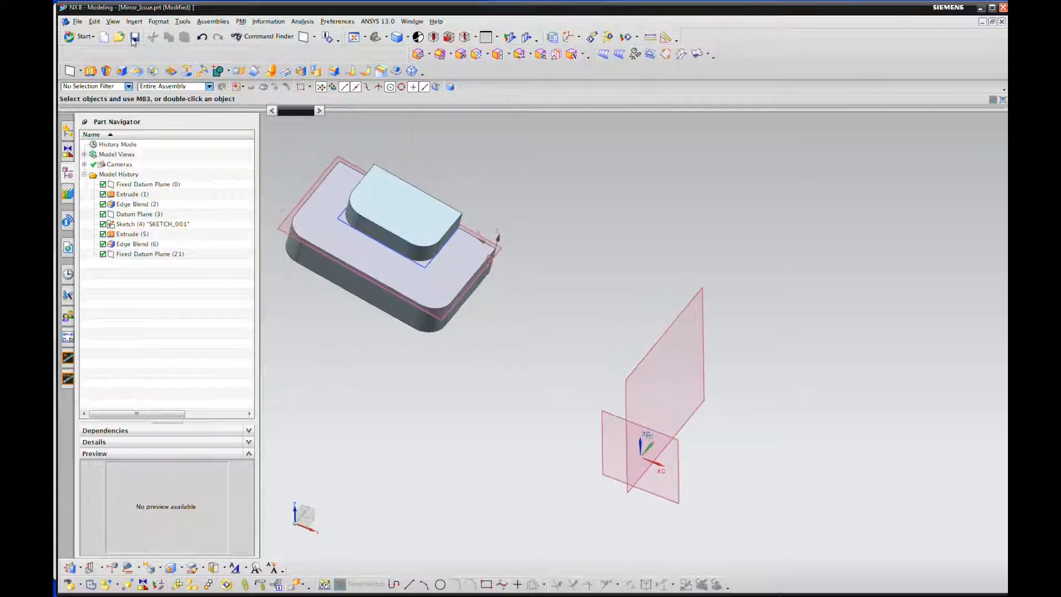
Mirror a copy of the solid body and its saved coordinate system through the new YC-ZC datum plane with Transform
{"action": "left_click", "coordinate": [94, 21]}
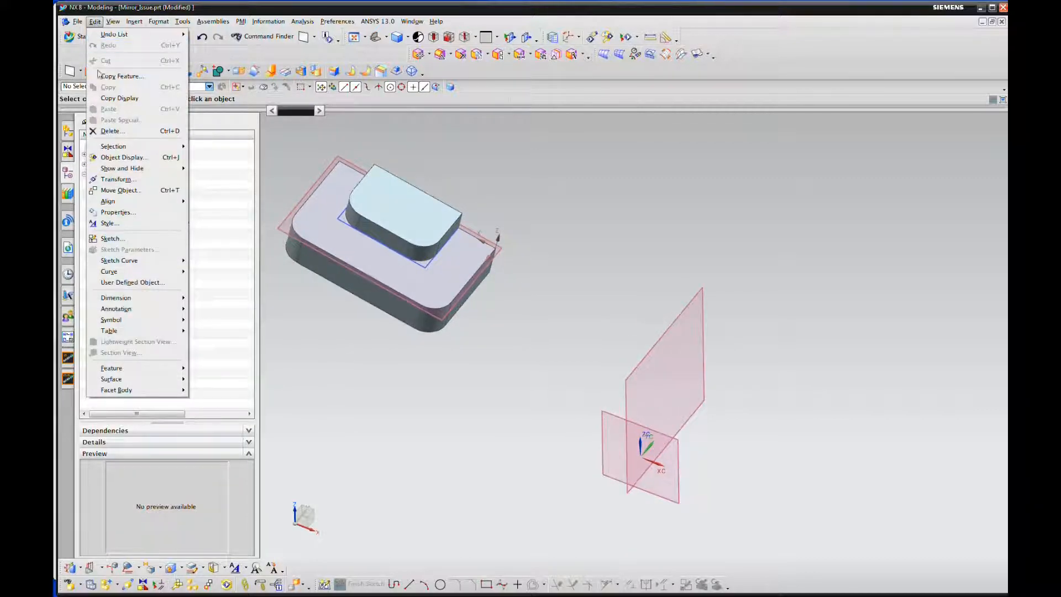
{"action": "left_click", "coordinate": [118, 180]}
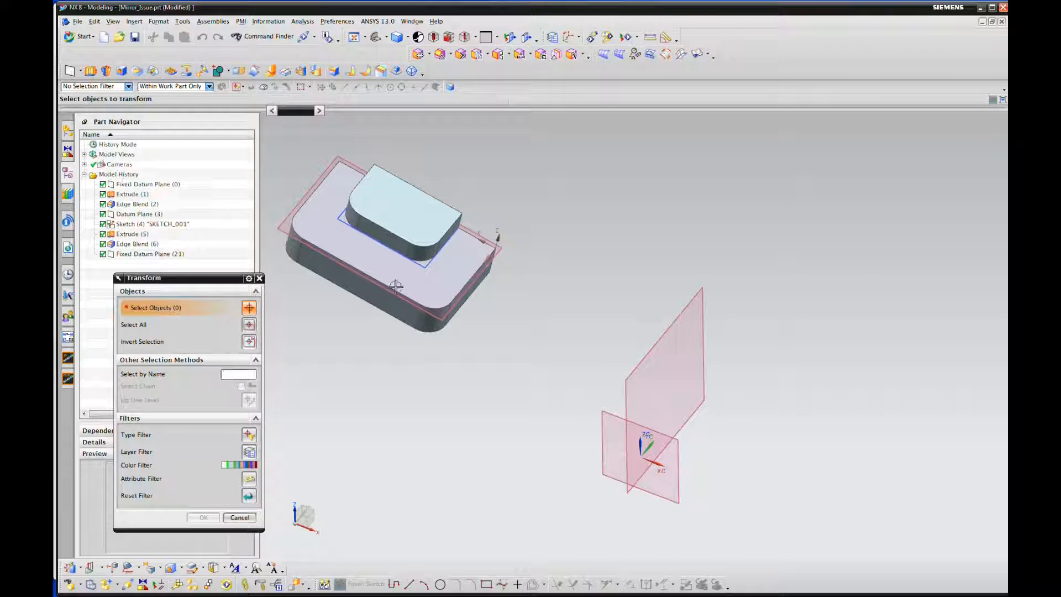
{"action": "middle_click_drag", "start_coordinate": [642, 237], "coordinate": [640, 232]}
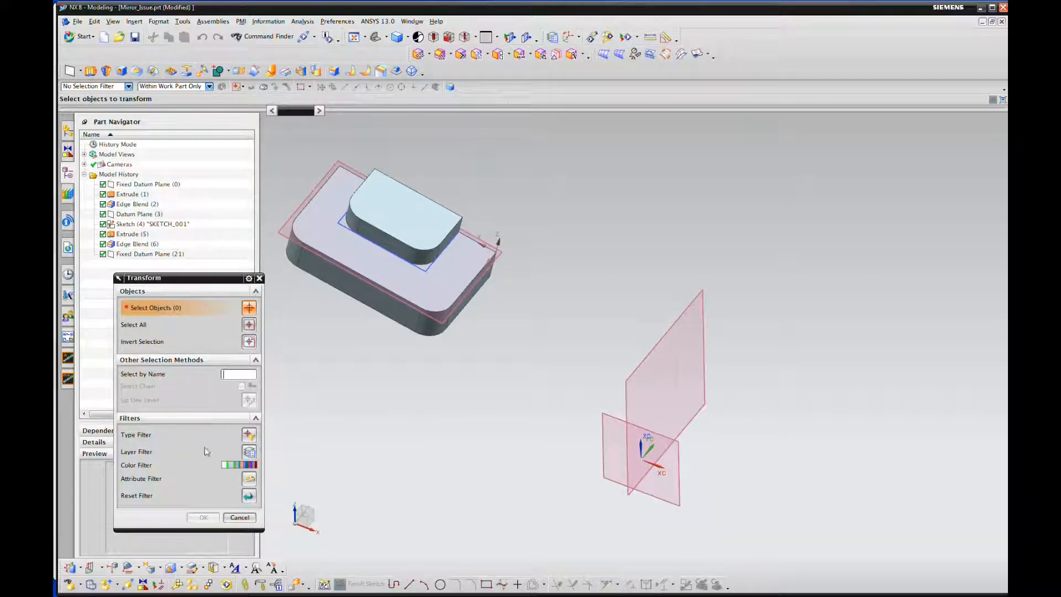
{"action": "left_click", "coordinate": [418, 208]}
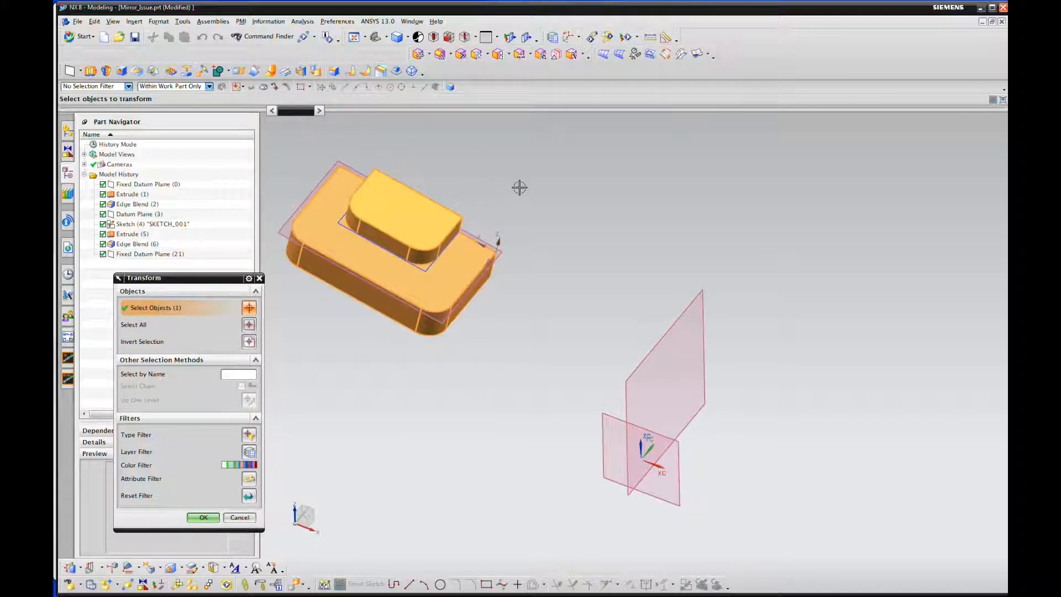
{"action": "middle_click_drag", "start_coordinate": [519, 184], "coordinate": [519, 189]}
{"action": "left_click", "coordinate": [482, 236]}
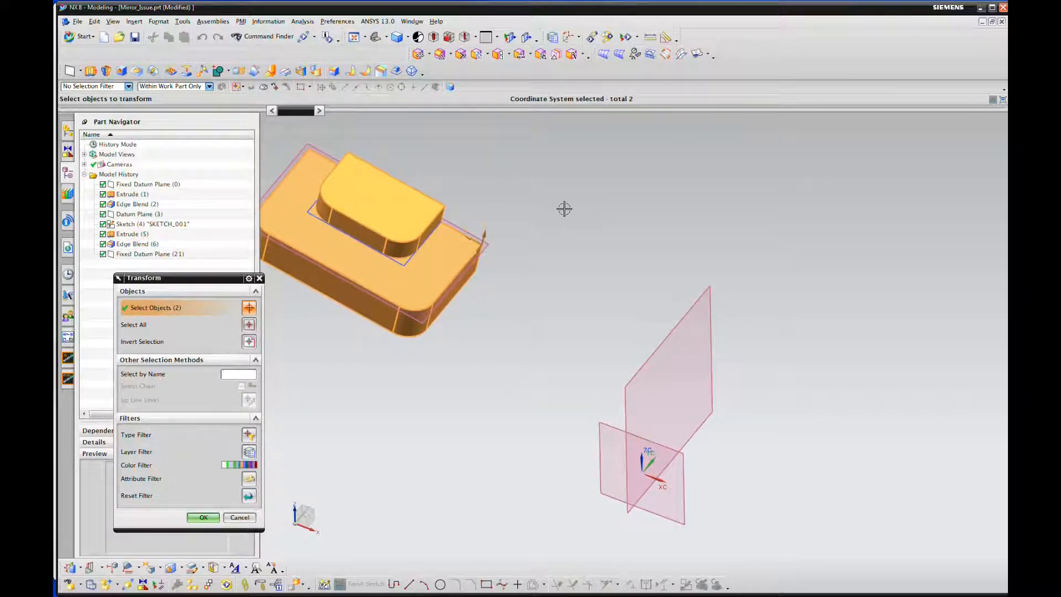
{"action": "left_click", "coordinate": [204, 517]}
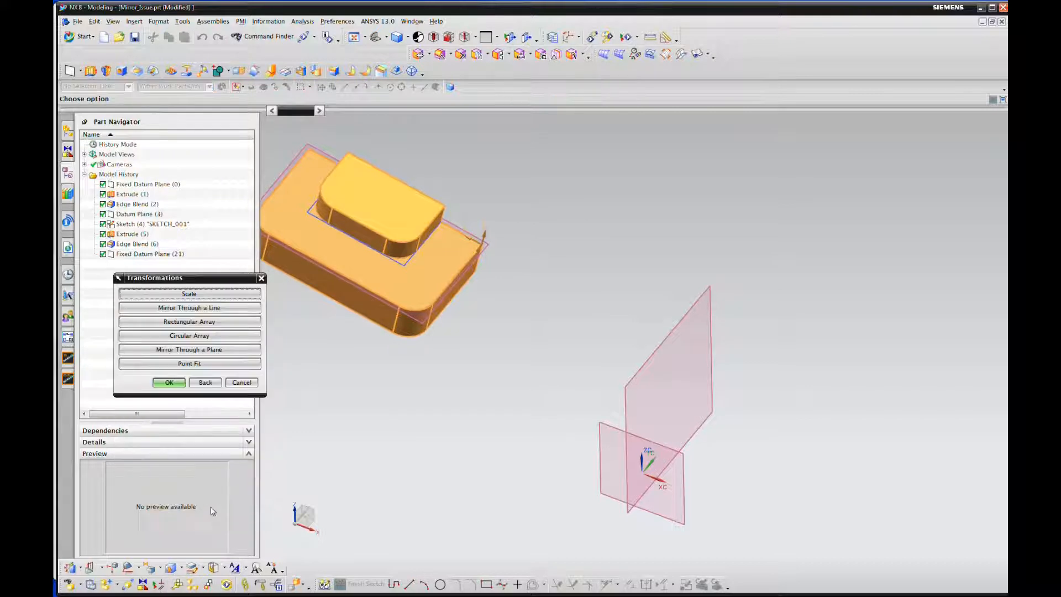
{"action": "left_click", "coordinate": [173, 351]}
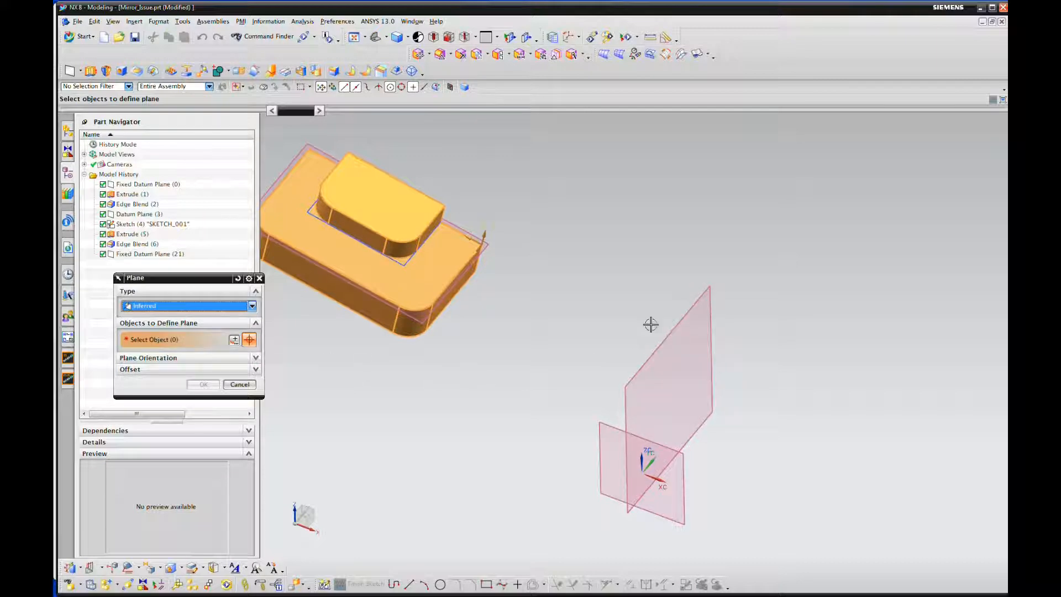
{"action": "left_click", "coordinate": [644, 356]}
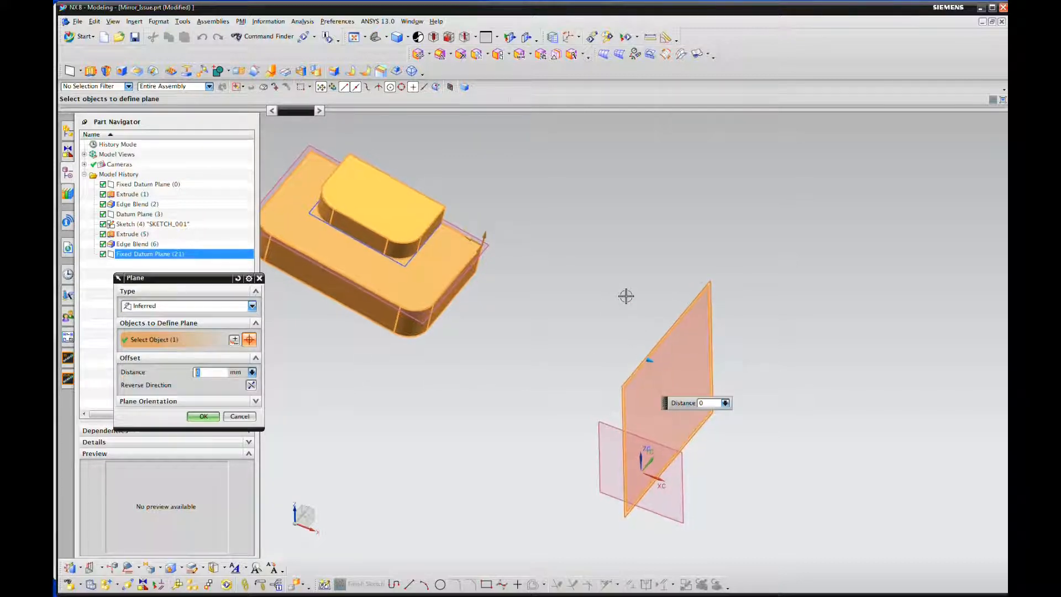
{"action": "left_click", "coordinate": [205, 416]}
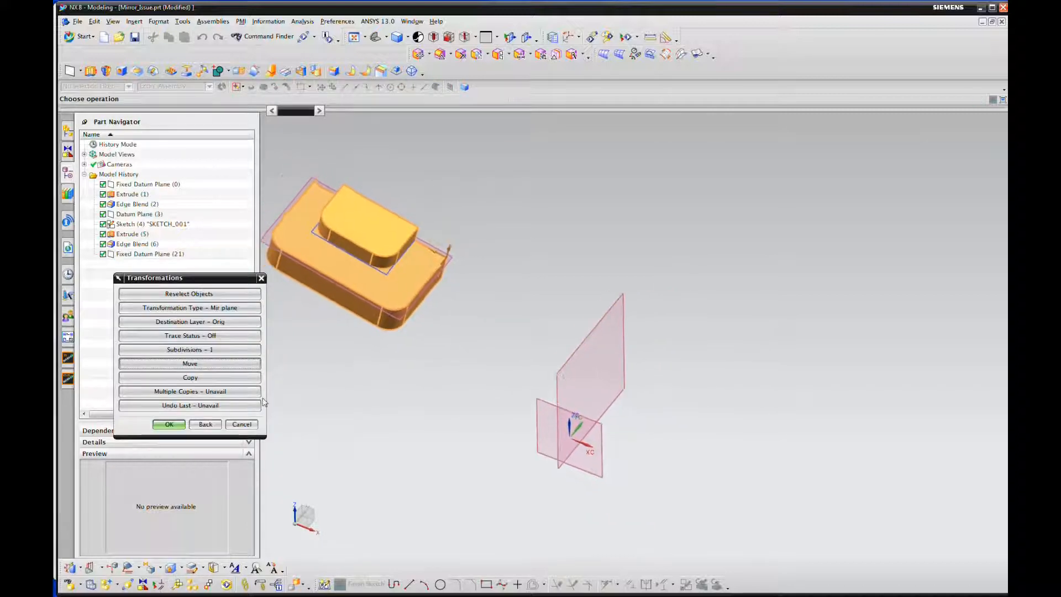
{"action": "left_click", "coordinate": [192, 378]}
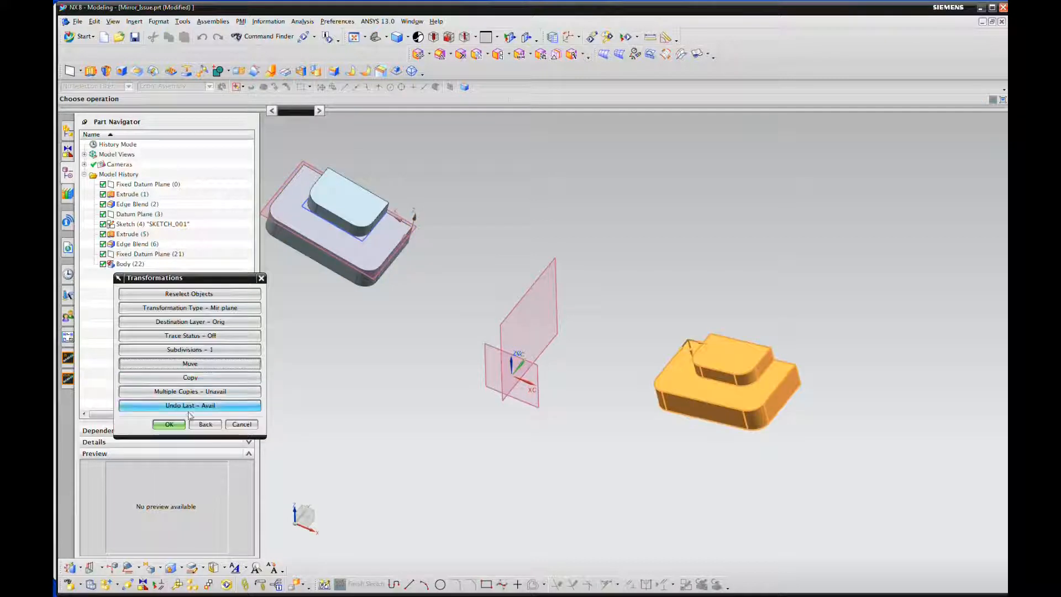
{"action": "left_click", "coordinate": [169, 428]}
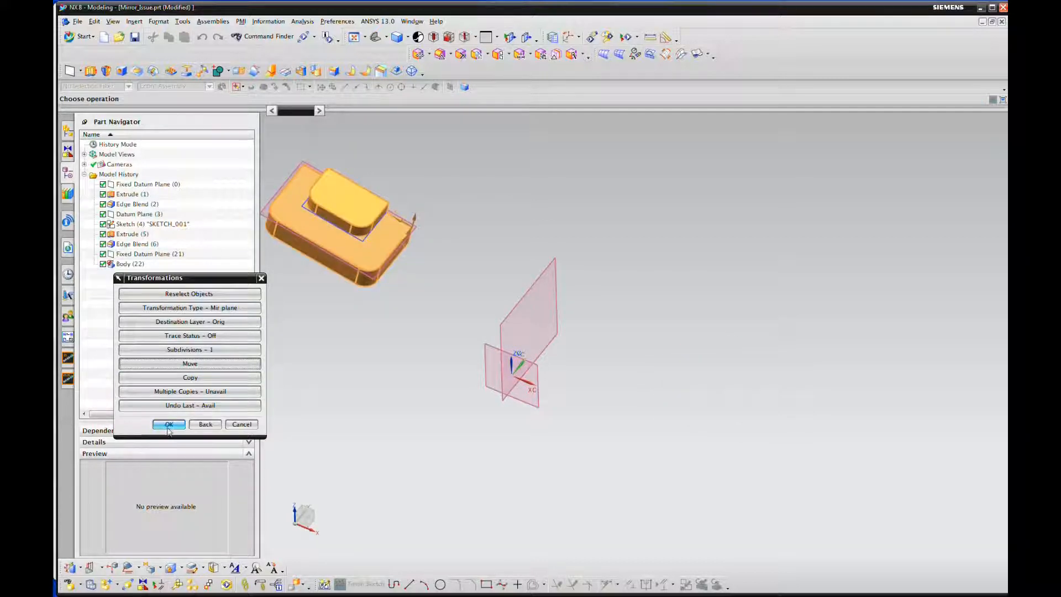
{"action": "left_click", "coordinate": [169, 428]}
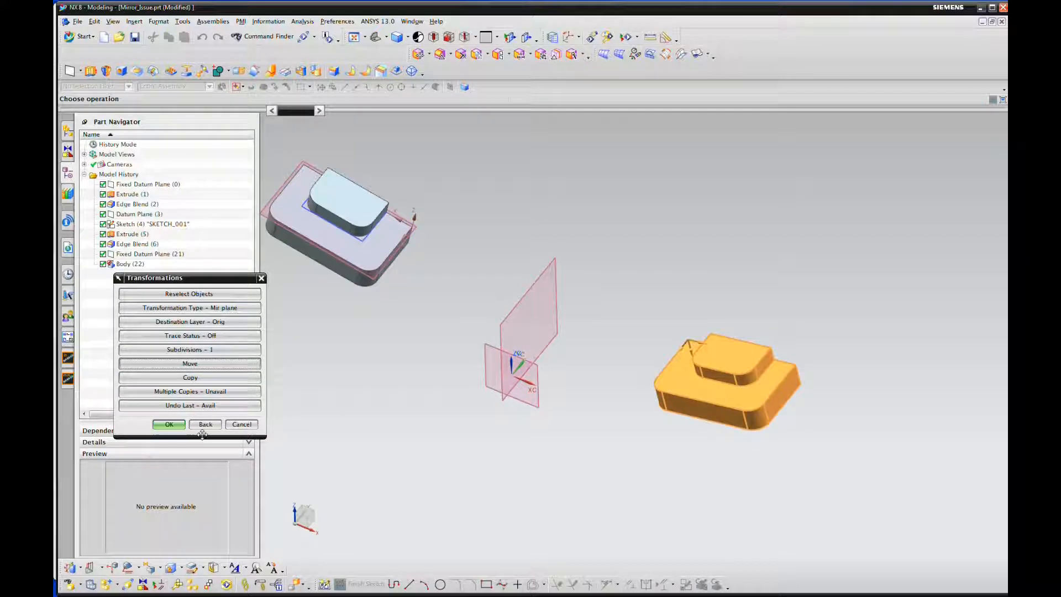
{"action": "left_click", "coordinate": [241, 424]}
Start an angular Move Object on the mirrored coordinate system, using its Y axis as the rotation vector
{"action": "scroll", "coordinate": [445, 478], "scroll_direction": "up", "scroll_amount": 5}
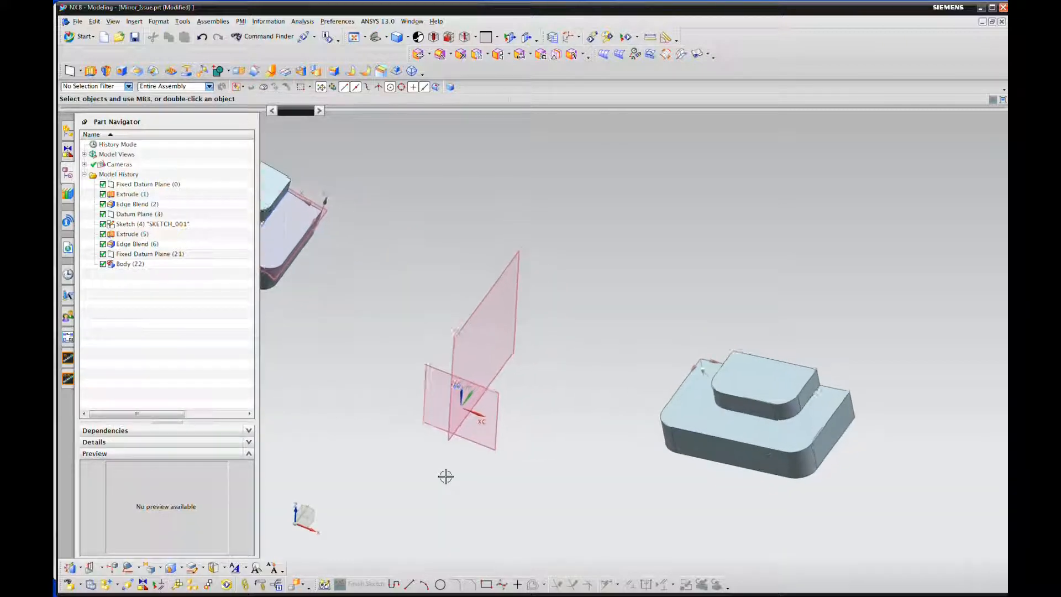
{"action": "scroll", "coordinate": [446, 476], "scroll_direction": "up", "scroll_amount": 1}
{"action": "scroll", "coordinate": [644, 348], "scroll_direction": "up", "scroll_amount": 1}
{"action": "scroll", "coordinate": [798, 354], "scroll_direction": "up", "scroll_amount": 1}
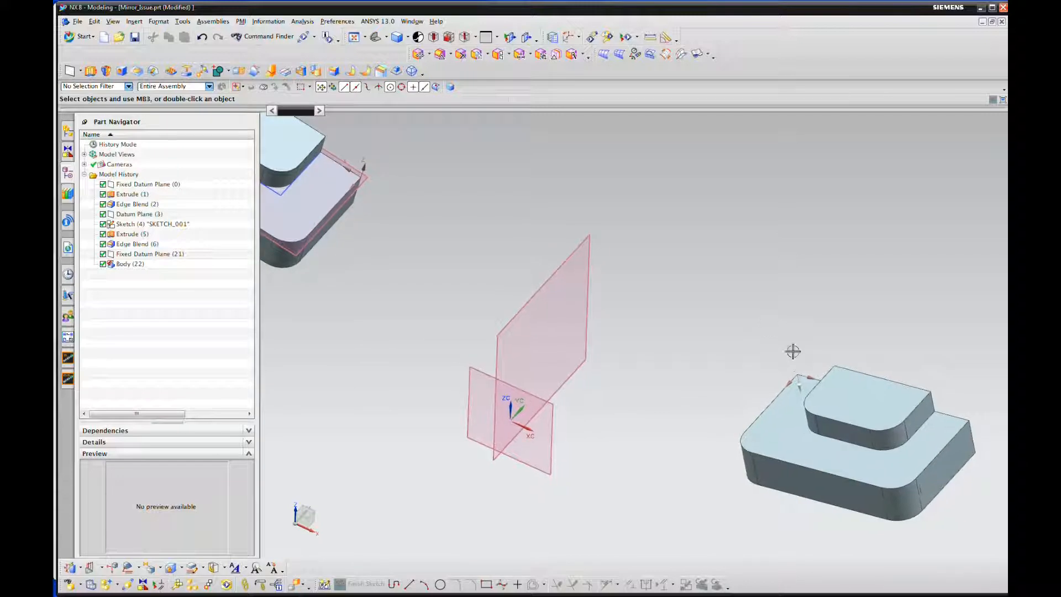
{"action": "scroll", "coordinate": [564, 222], "scroll_direction": "up", "scroll_amount": 1}
{"action": "scroll", "coordinate": [391, 163], "scroll_direction": "up", "scroll_amount": 1}
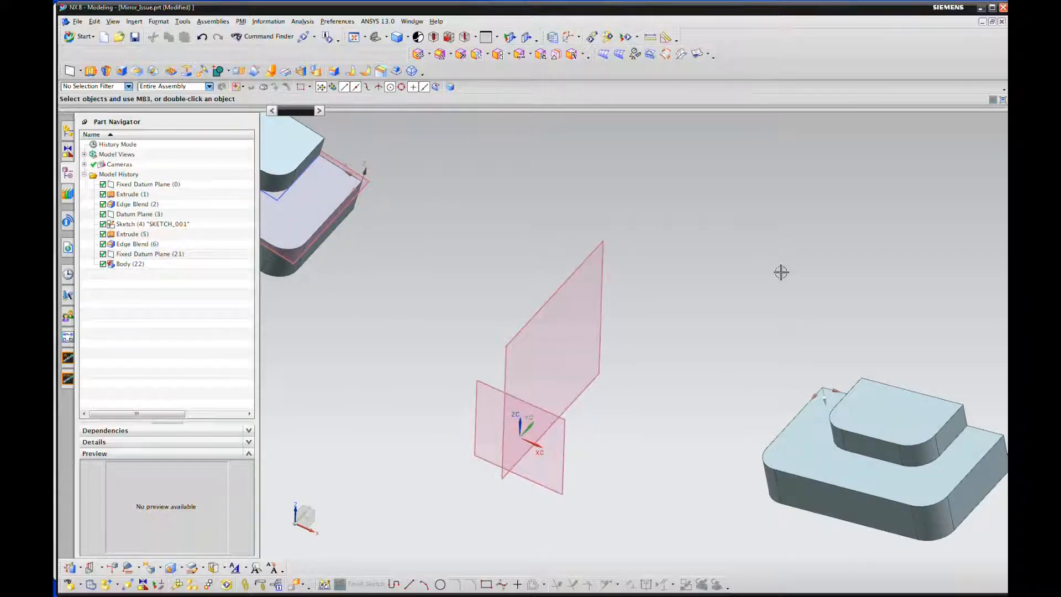
{"action": "scroll", "coordinate": [781, 300], "scroll_direction": "up", "scroll_amount": 1}
{"action": "scroll", "coordinate": [783, 302], "scroll_direction": "up", "scroll_amount": 1}
{"action": "left_click", "coordinate": [828, 391]}
{"action": "left_click", "coordinate": [95, 22]}
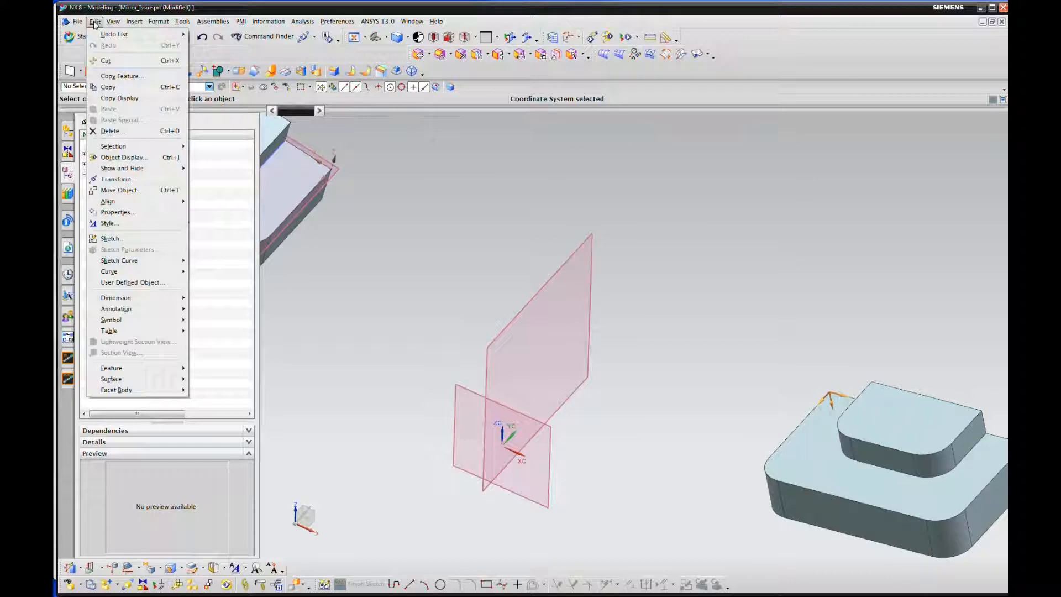
{"action": "left_click", "coordinate": [119, 190]}
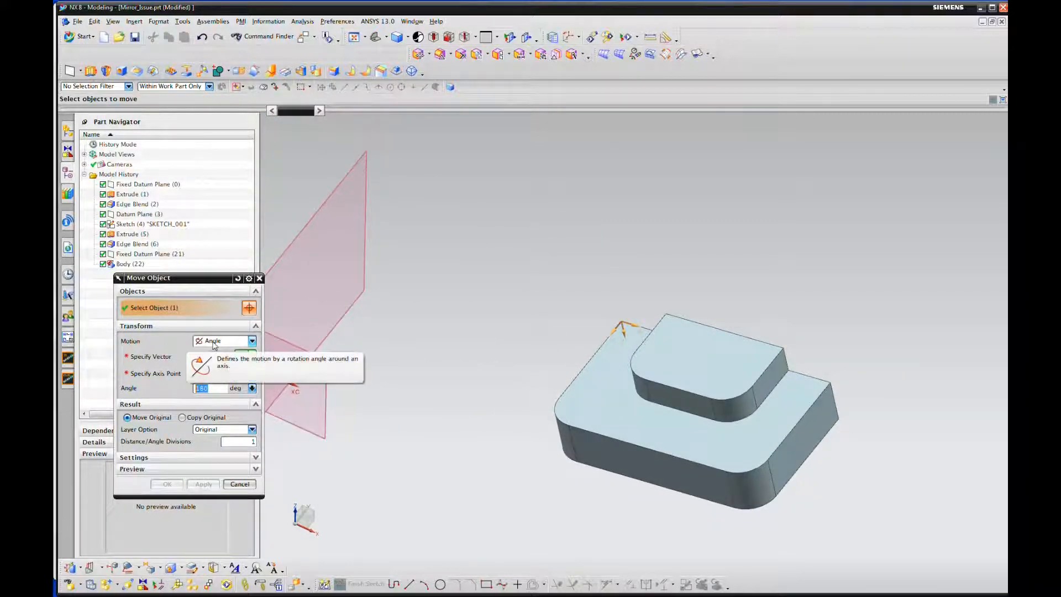
{"action": "left_click", "coordinate": [226, 357]}
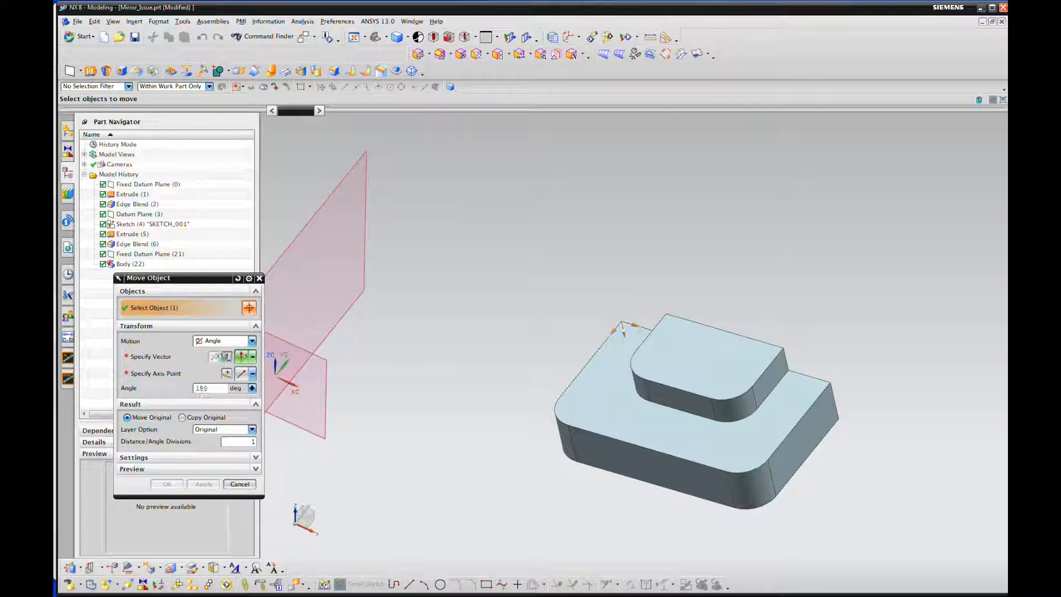
{"action": "left_click", "coordinate": [616, 327]}
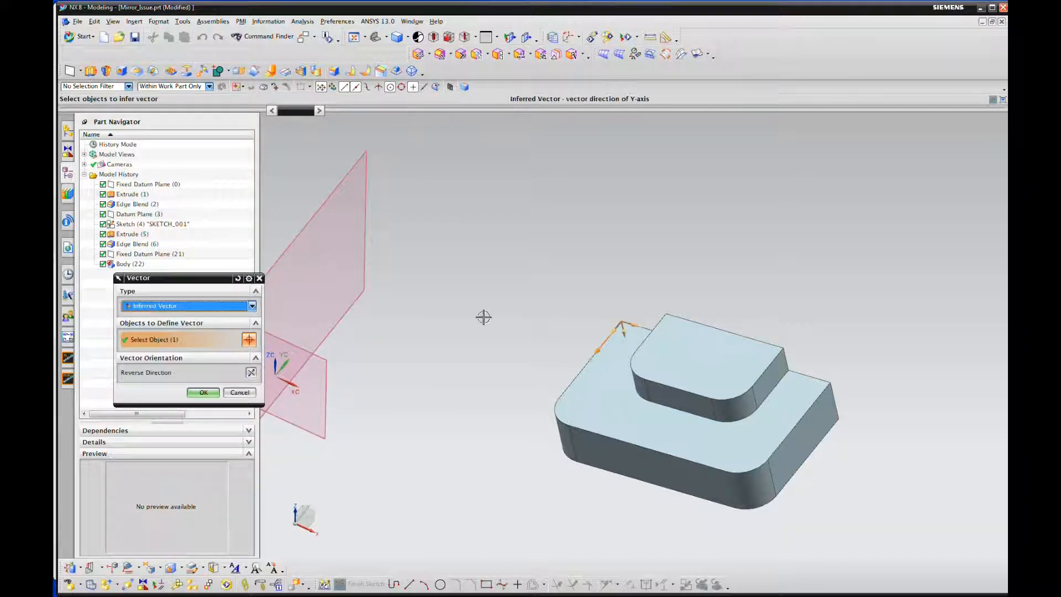
{"action": "left_click", "coordinate": [203, 392]}
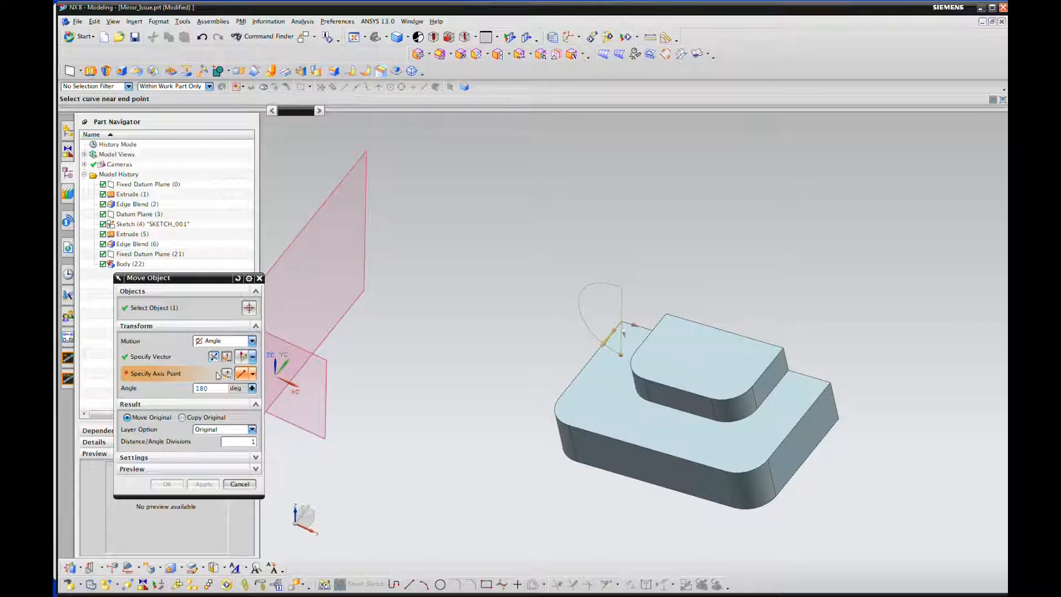
Rotate the mirrored coordinate system 180° about the edge end point at its origin, moving the original
{"action": "left_click", "coordinate": [226, 374]}
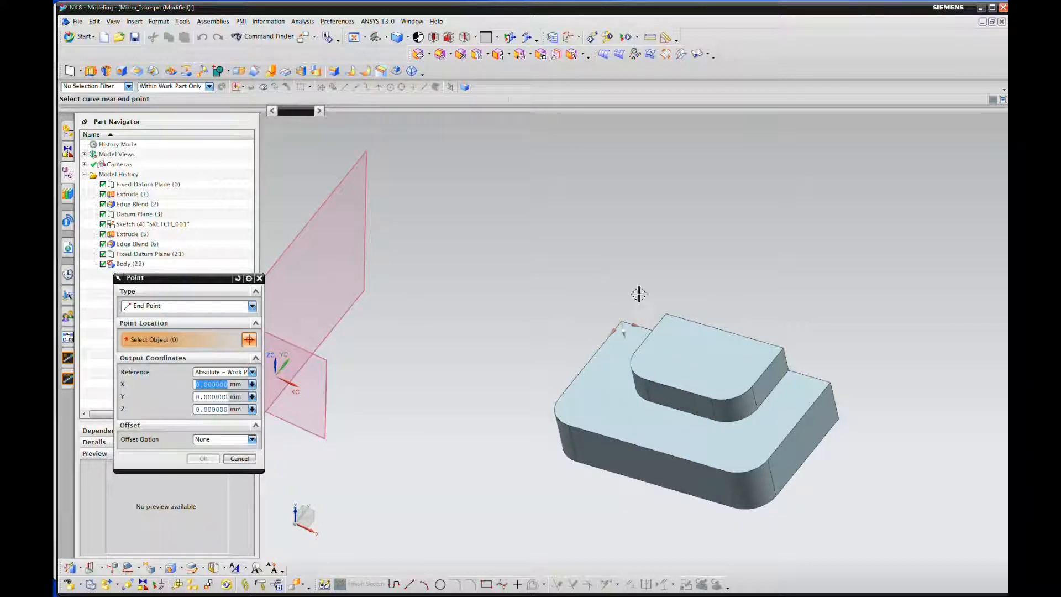
{"action": "left_click", "coordinate": [616, 321]}
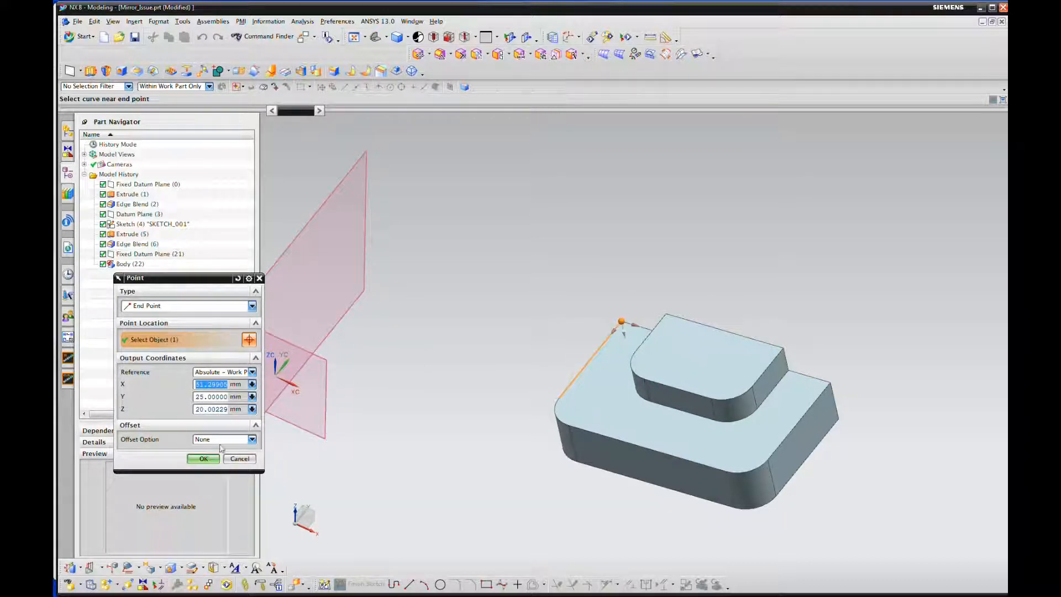
{"action": "left_click", "coordinate": [203, 458]}
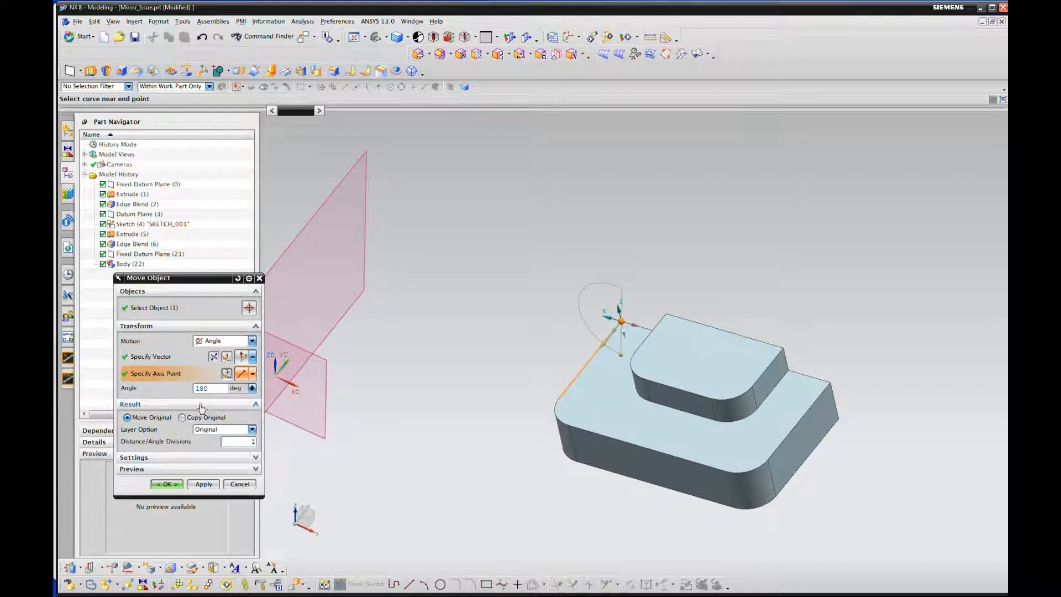
{"action": "left_click", "coordinate": [167, 484]}
{"action": "scroll", "coordinate": [466, 379], "scroll_direction": "up", "scroll_amount": 2}
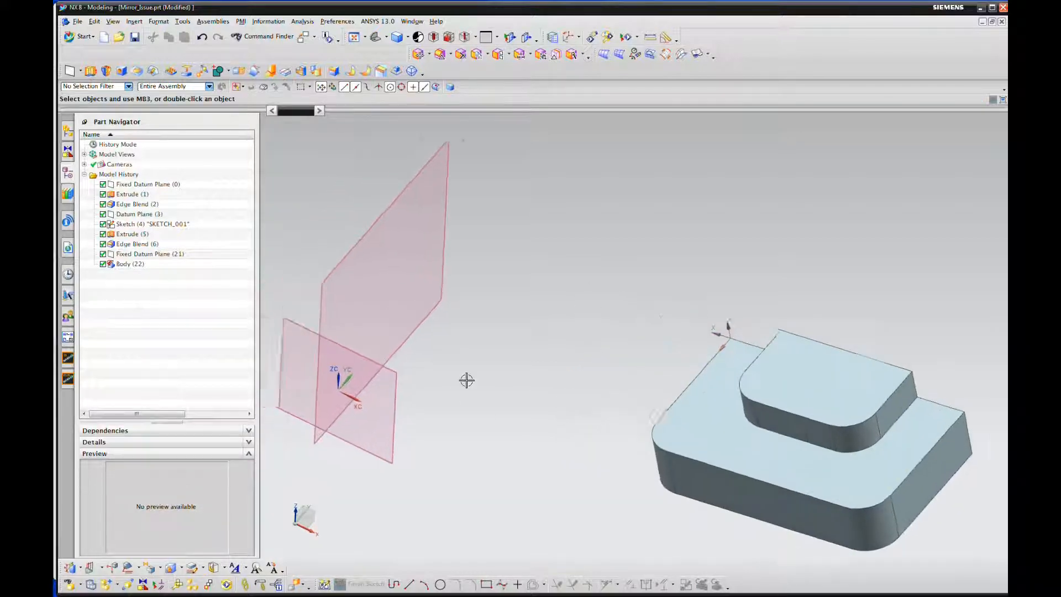
{"action": "scroll", "coordinate": [481, 379], "scroll_direction": "down", "scroll_amount": 2}
{"action": "scroll", "coordinate": [481, 379], "scroll_direction": "down", "scroll_amount": 5}
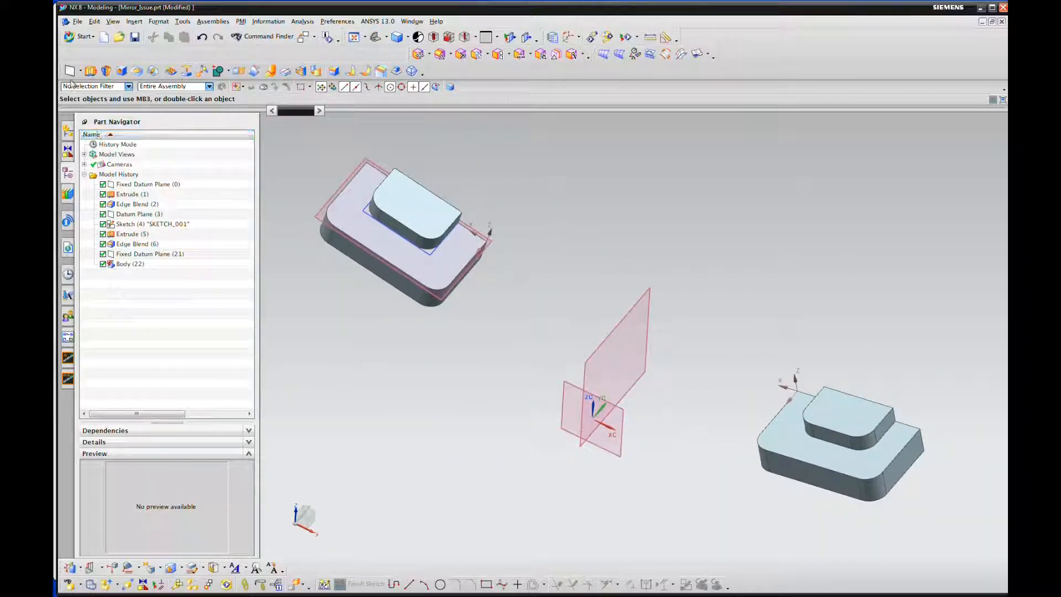
Switch to Manufacturing and redefine MCS_MIRROR with a dynamic CSYS referenced to the selected coordinate system on the mirrored part
{"action": "left_click", "coordinate": [83, 37]}
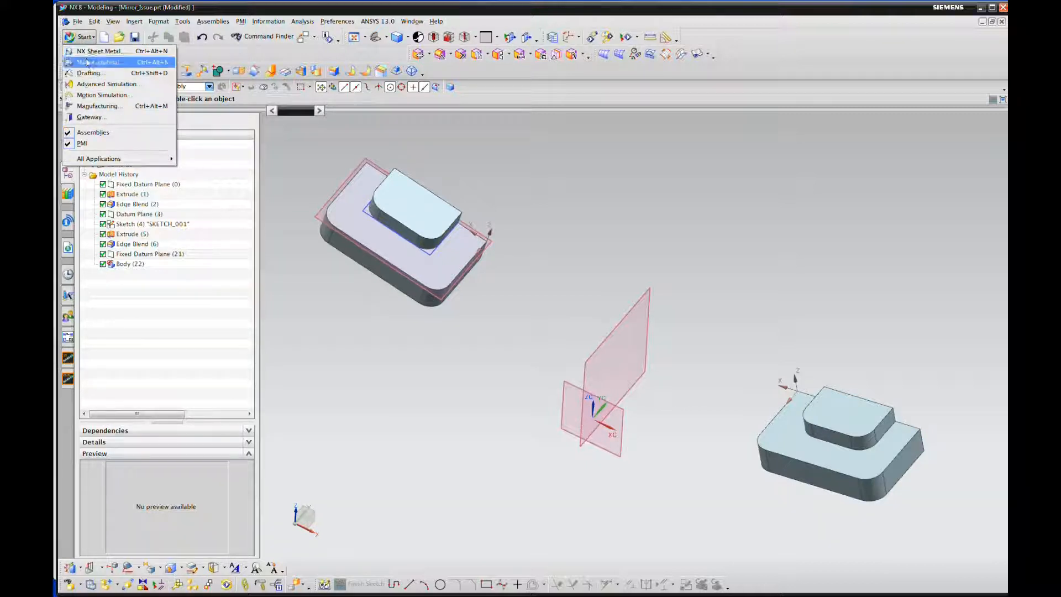
{"action": "left_click", "coordinate": [96, 106]}
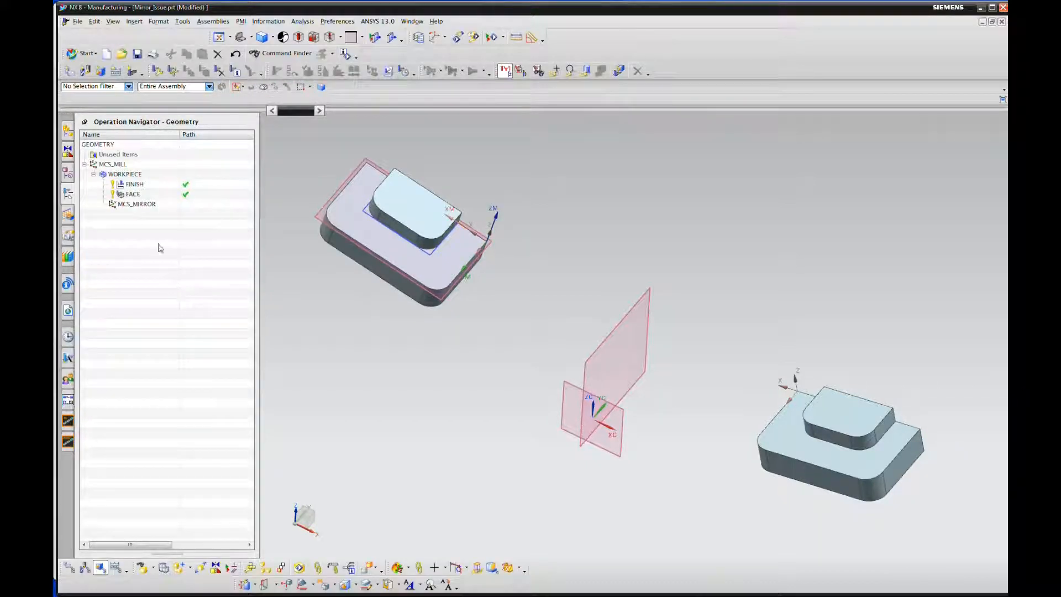
{"action": "left_click", "coordinate": [130, 206]}
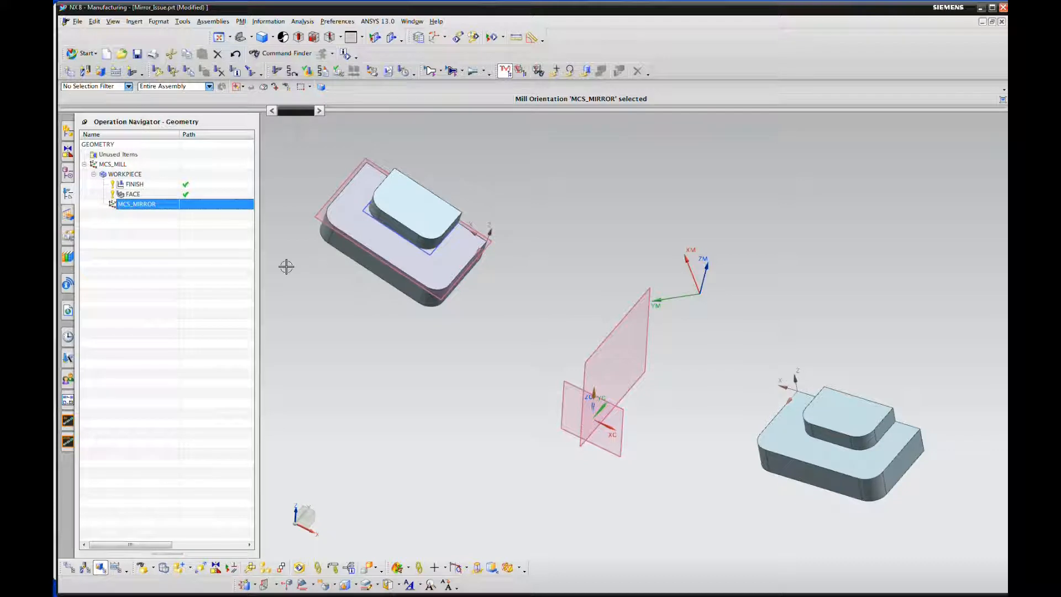
{"action": "double_click", "coordinate": [123, 204]}
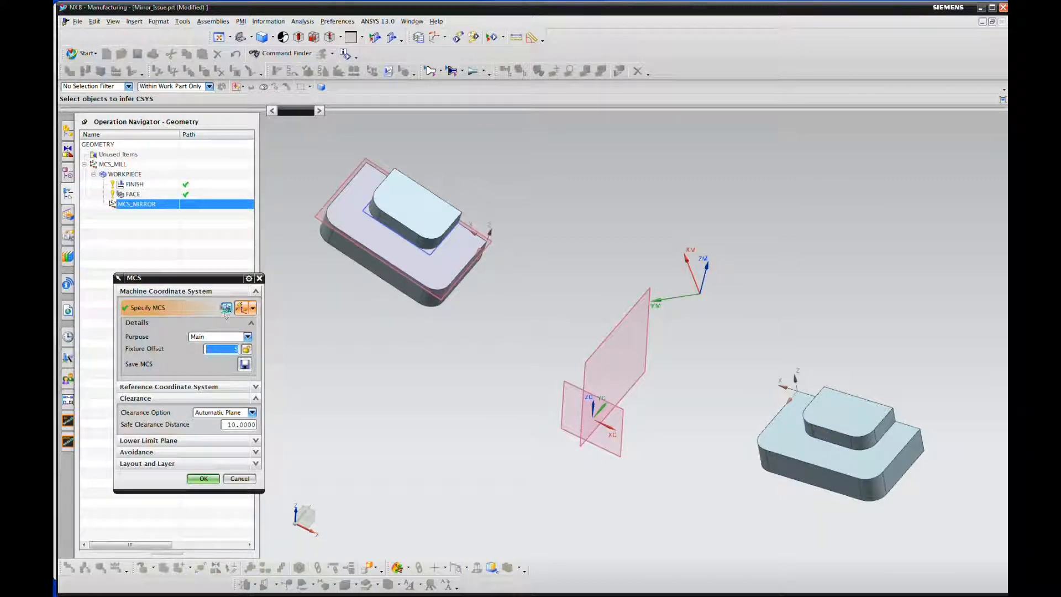
{"action": "left_click", "coordinate": [226, 307]}
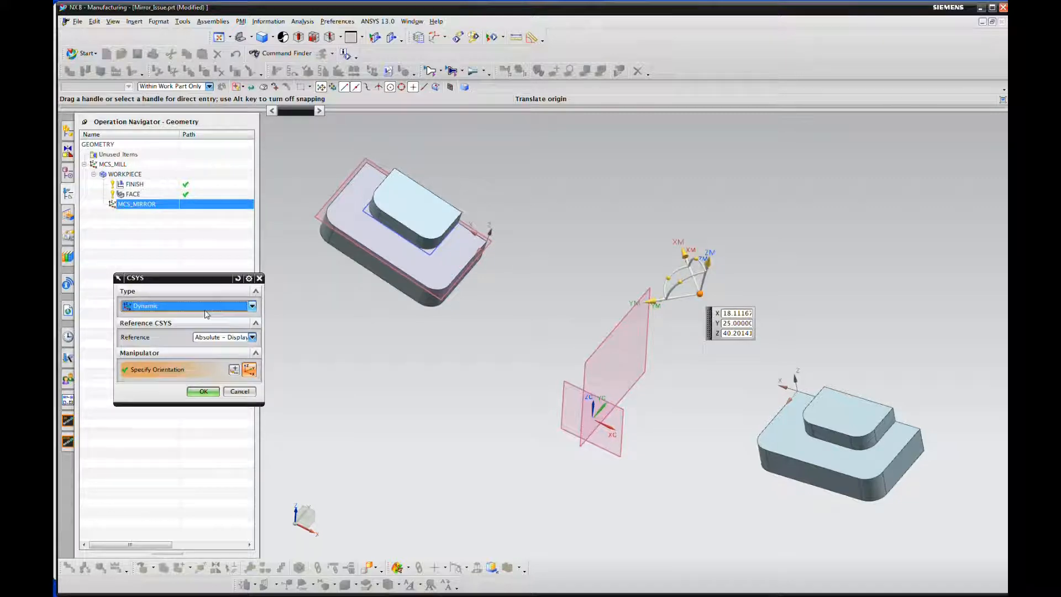
{"action": "left_click", "coordinate": [227, 342]}
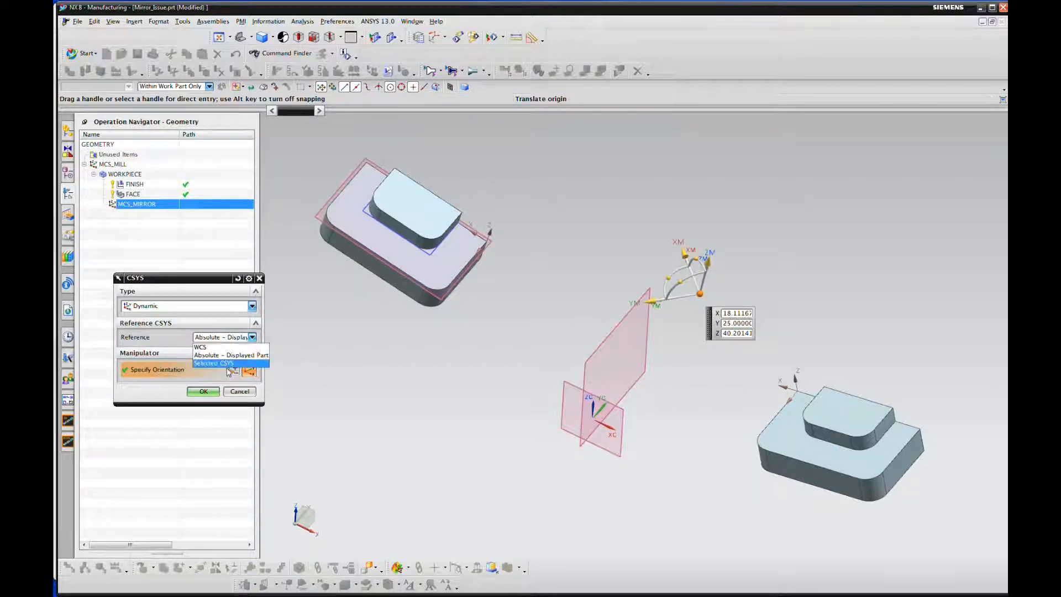
{"action": "left_click", "coordinate": [228, 367]}
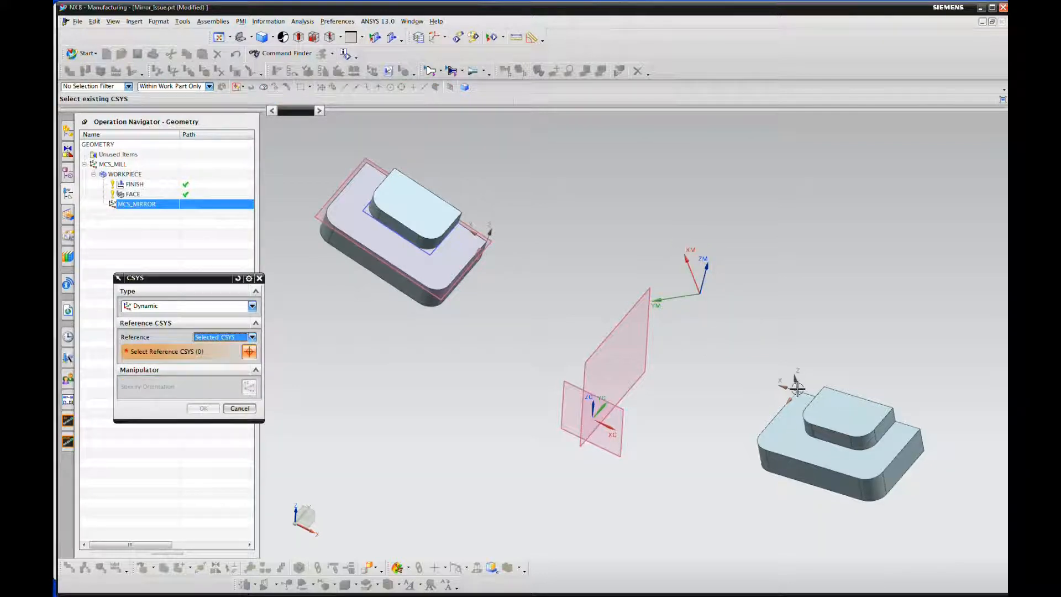
{"action": "left_click", "coordinate": [796, 380]}
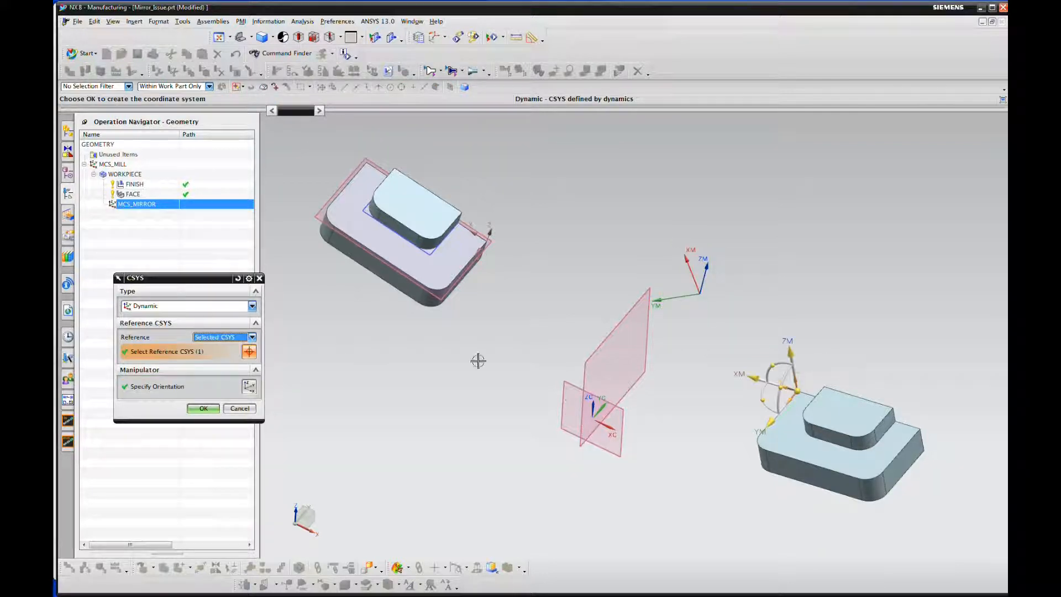
{"action": "left_click", "coordinate": [203, 409]}
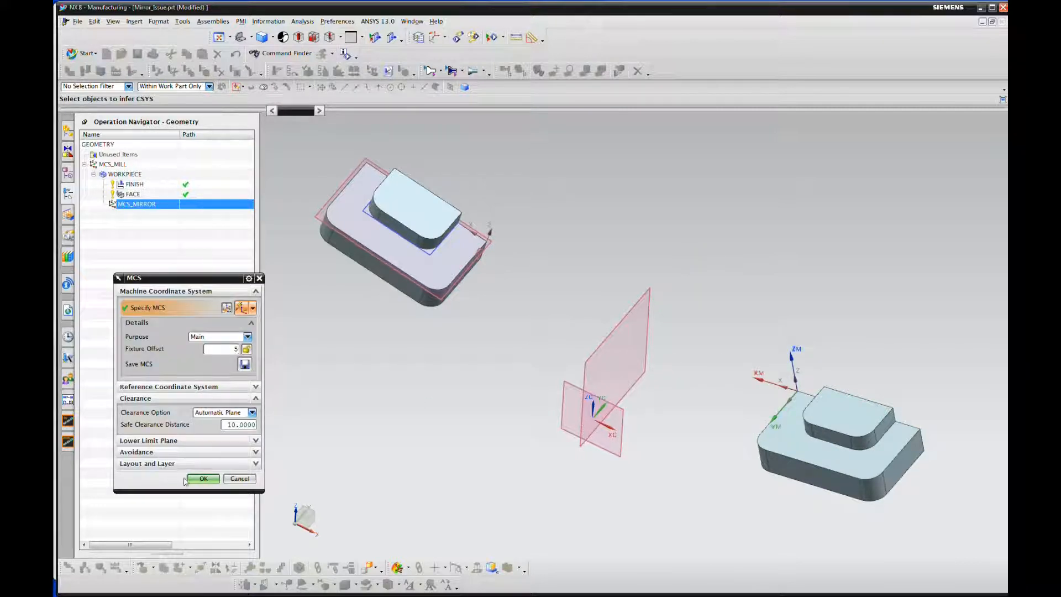
{"action": "left_click", "coordinate": [200, 478]}
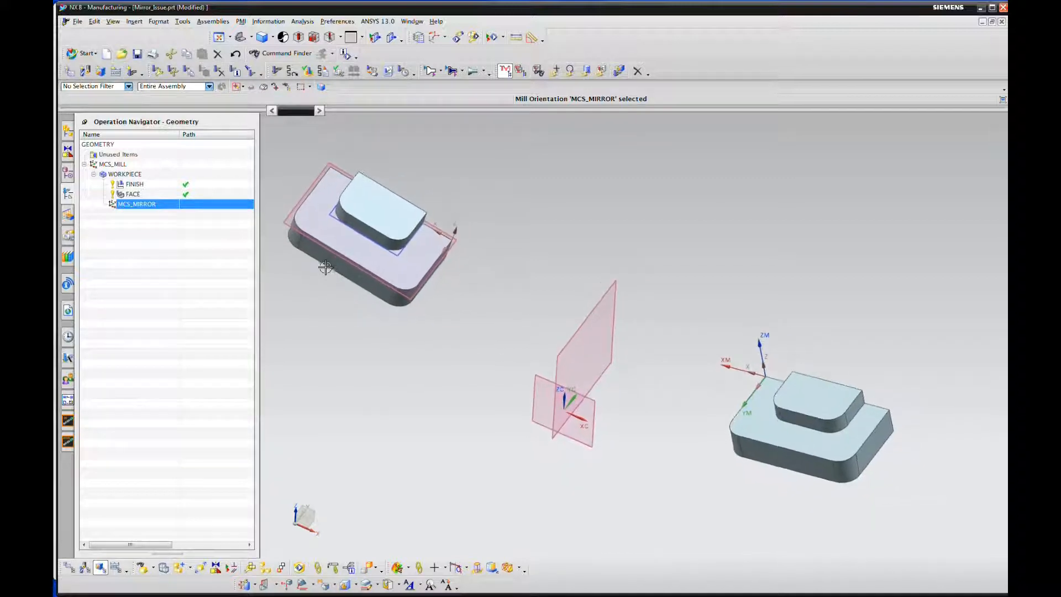
Mirror copies of the FINISH and FACE operations through the large YC-ZC datum plane between the two parts
{"action": "left_click", "coordinate": [135, 184]}
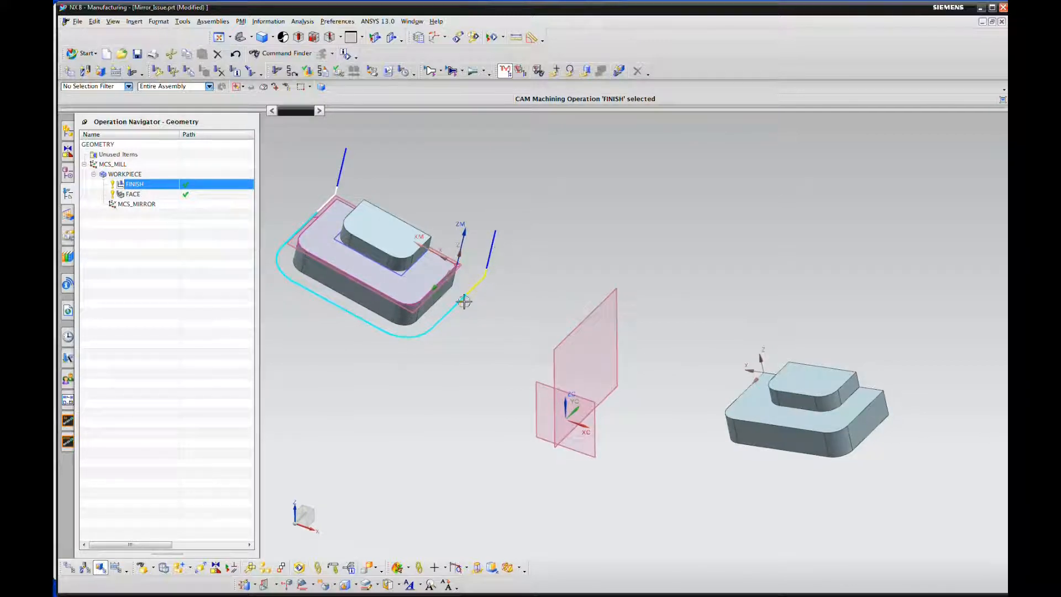
{"action": "left_click", "coordinate": [133, 194]}
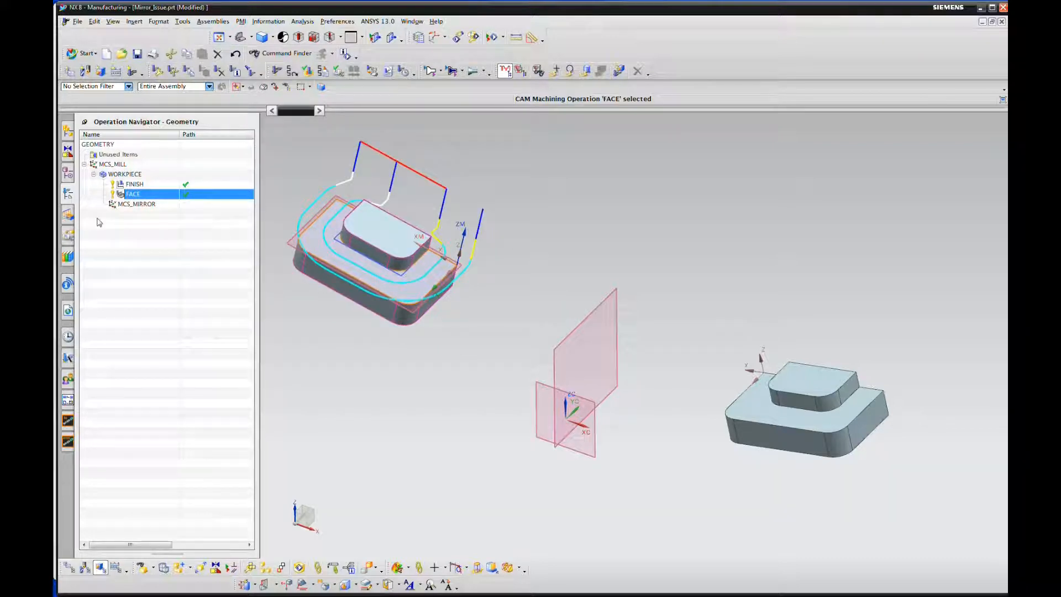
{"action": "left_click", "coordinate": [136, 187], "text": "ctrl"}
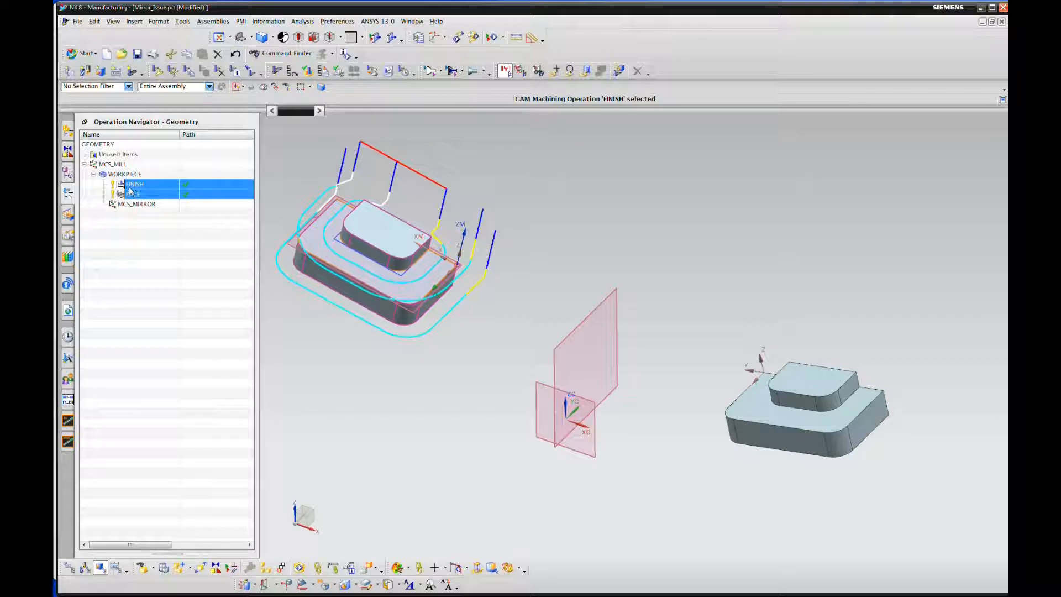
{"action": "right_click", "coordinate": [133, 189]}
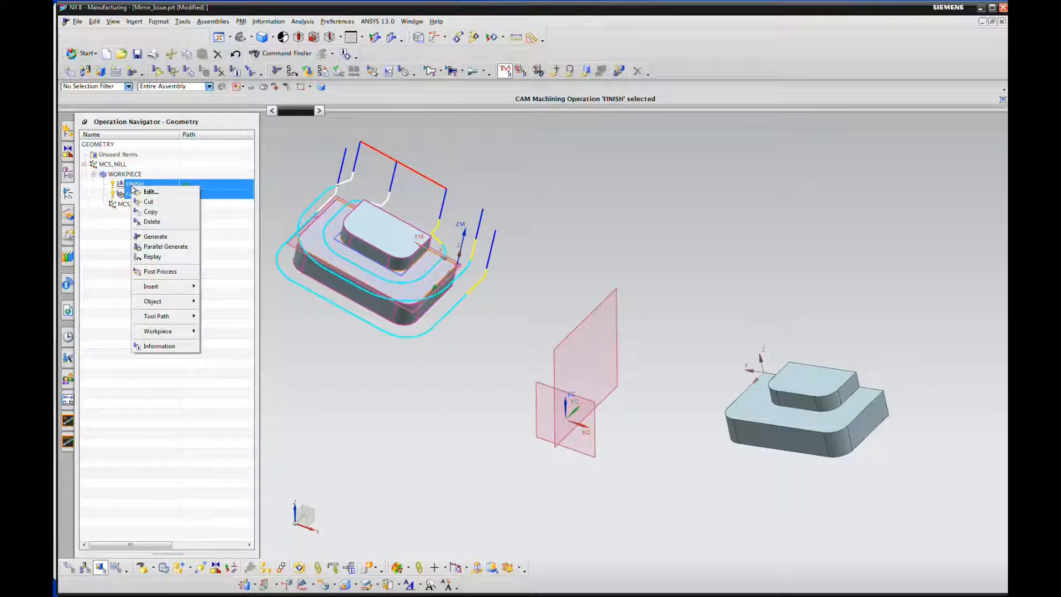
{"action": "mouse_move", "coordinate": [176, 301]}
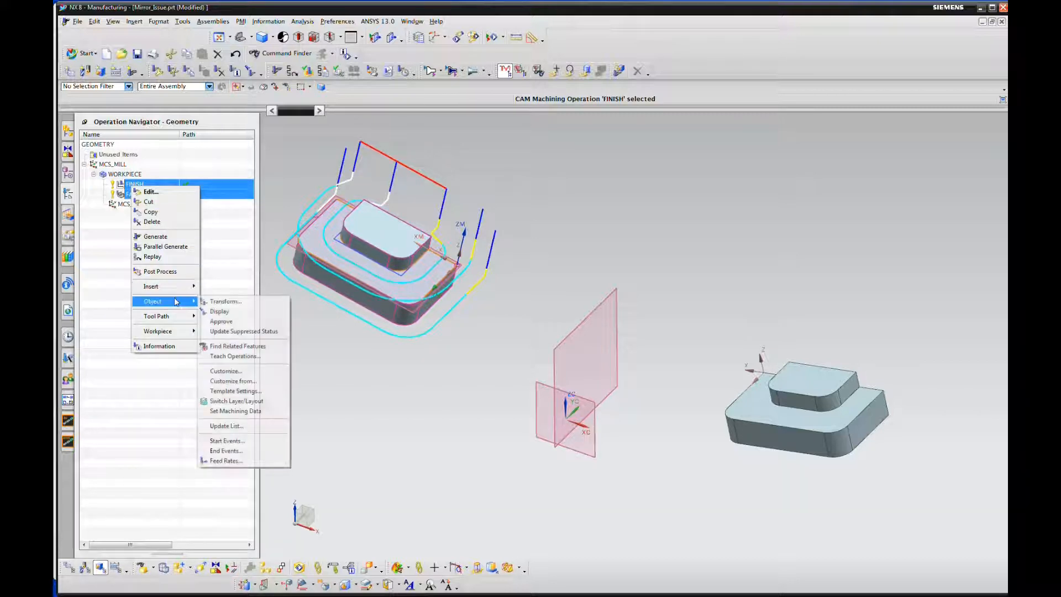
{"action": "left_click", "coordinate": [221, 302]}
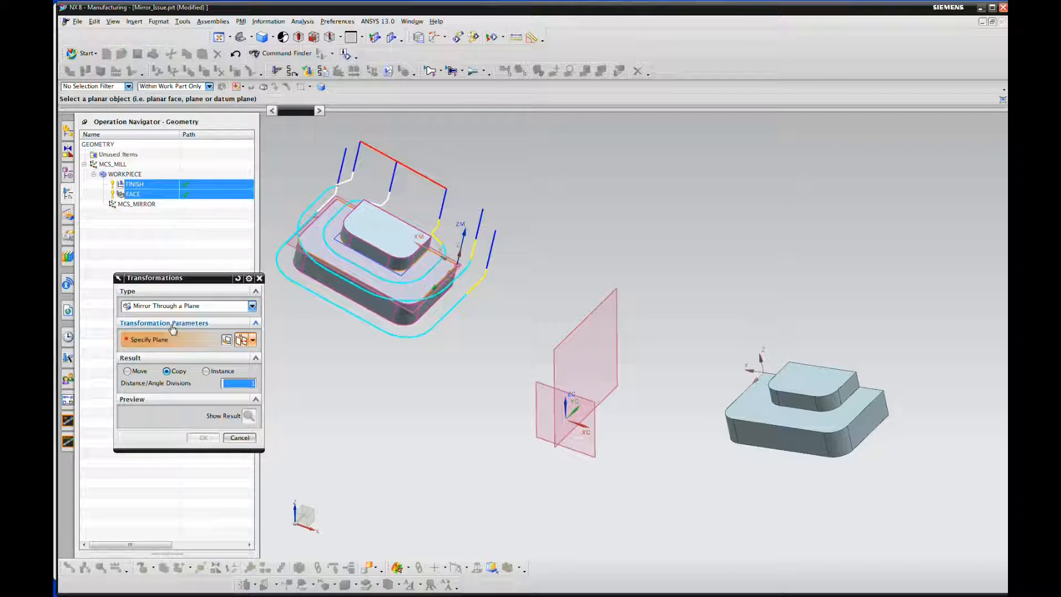
{"action": "left_click", "coordinate": [615, 307]}
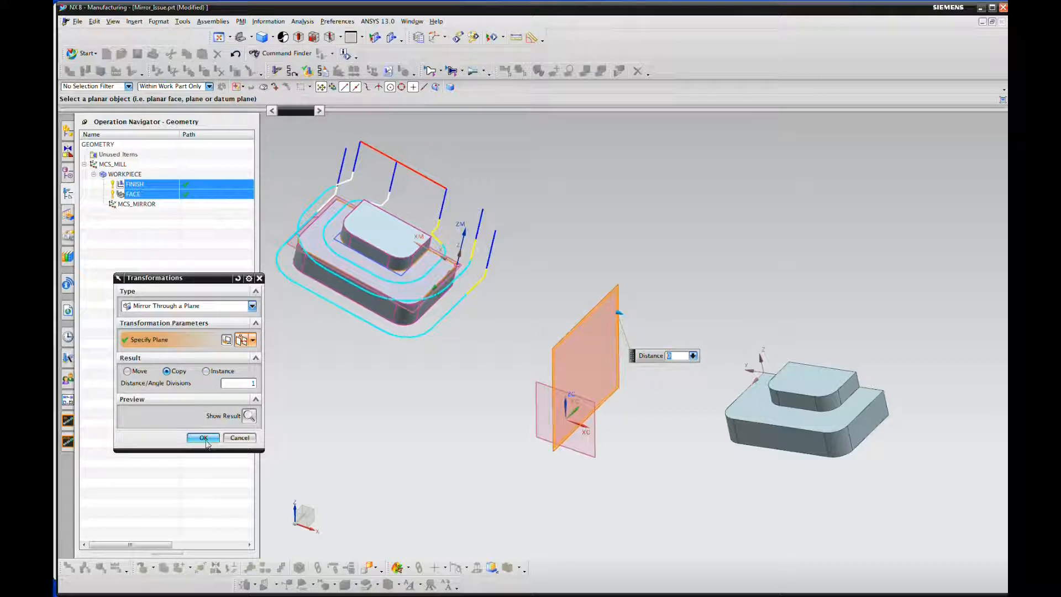
{"action": "left_click", "coordinate": [203, 437]}
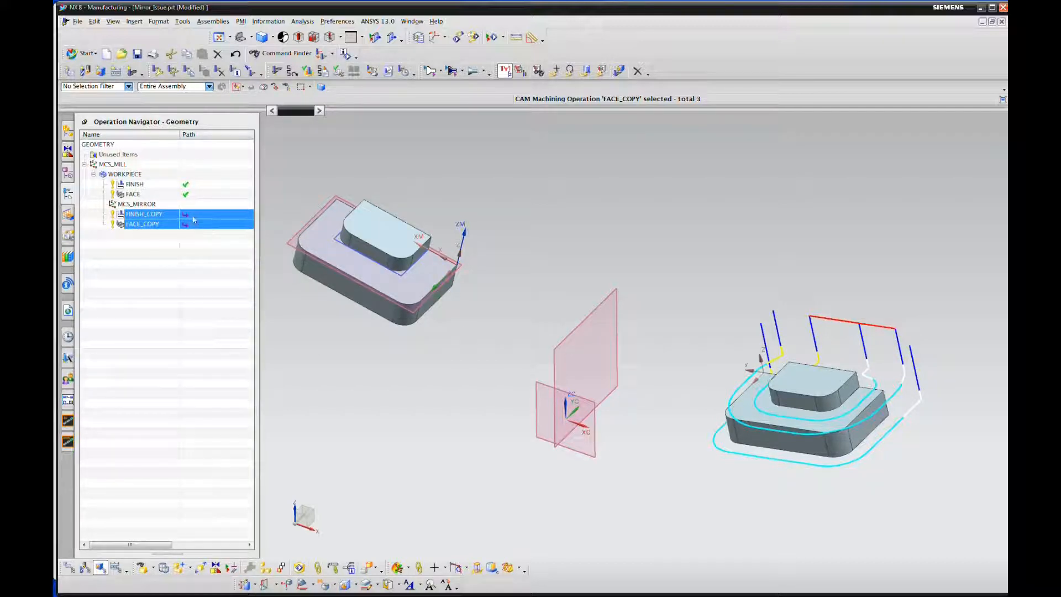
{"action": "left_click", "coordinate": [188, 255]}
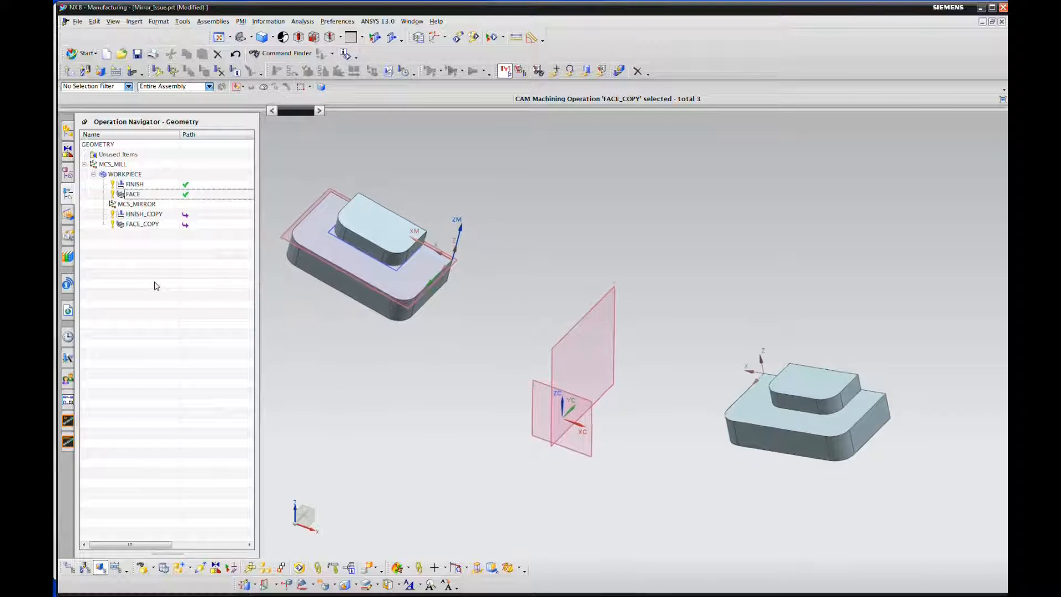
Set the cut direction of FINISH_COPY to Conventional Cut and regenerate its tool path
{"action": "left_click", "coordinate": [137, 215]}
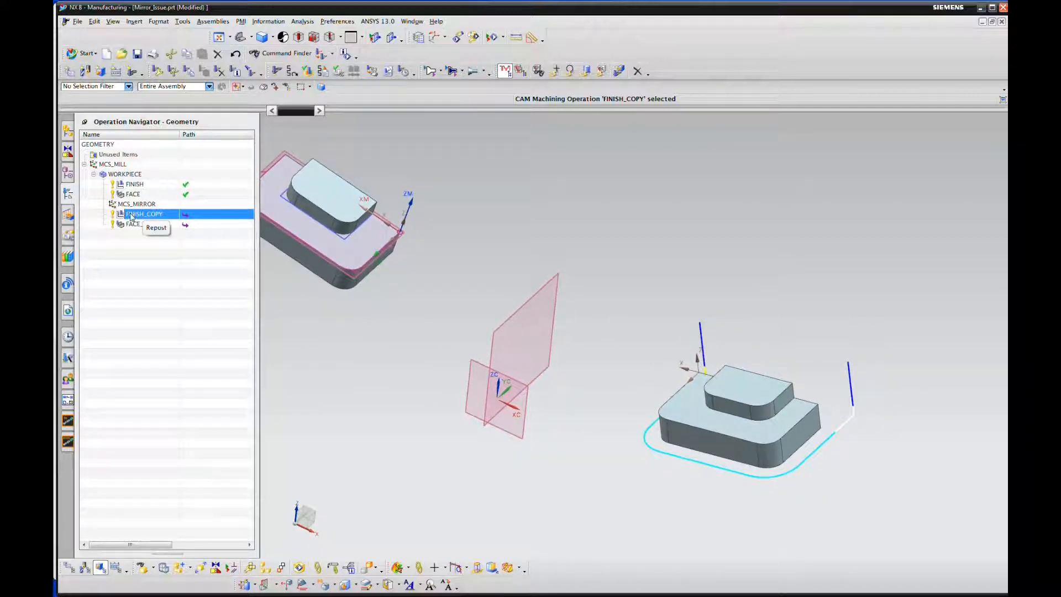
{"action": "double_click", "coordinate": [133, 214]}
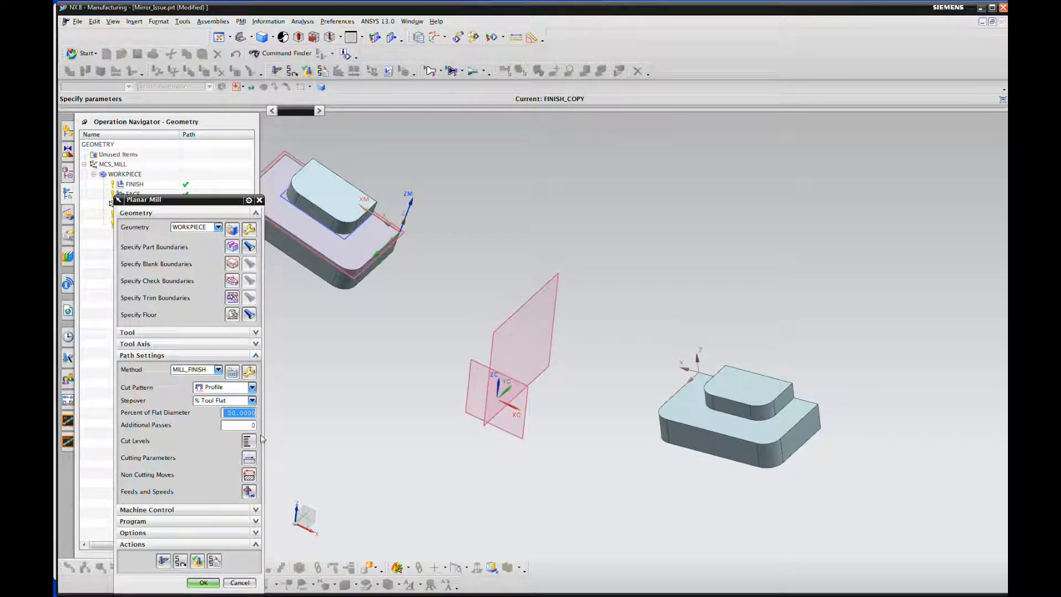
{"action": "left_click", "coordinate": [250, 458]}
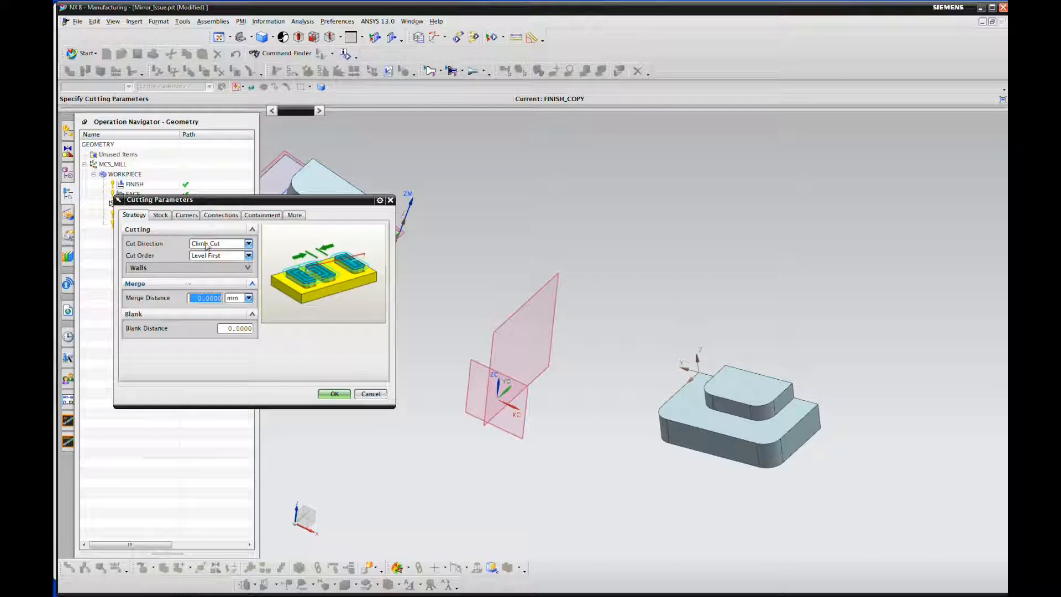
{"action": "left_click", "coordinate": [209, 245]}
{"action": "left_click", "coordinate": [215, 262]}
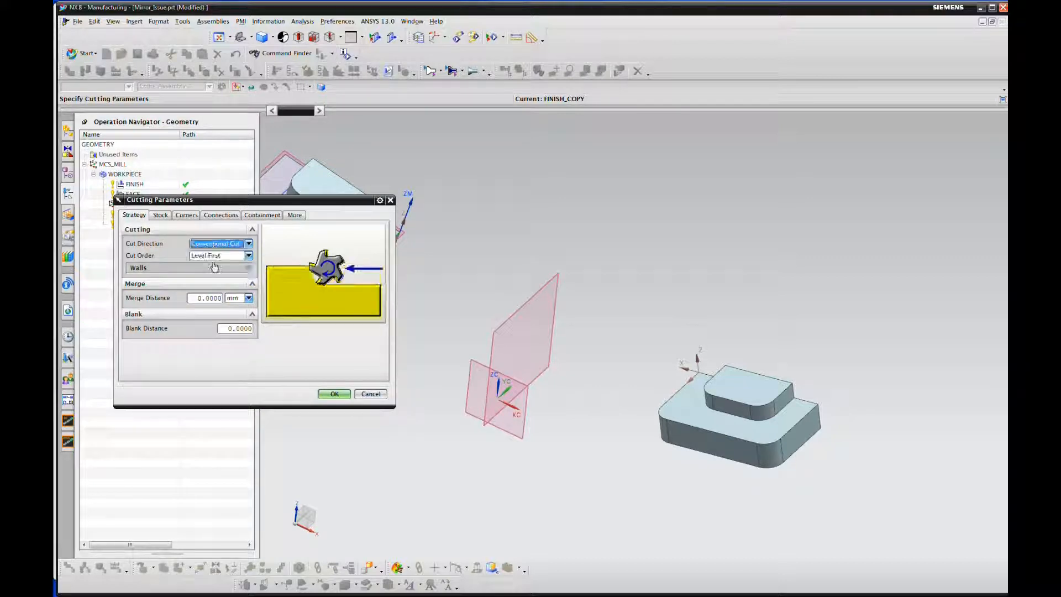
{"action": "left_click", "coordinate": [335, 394]}
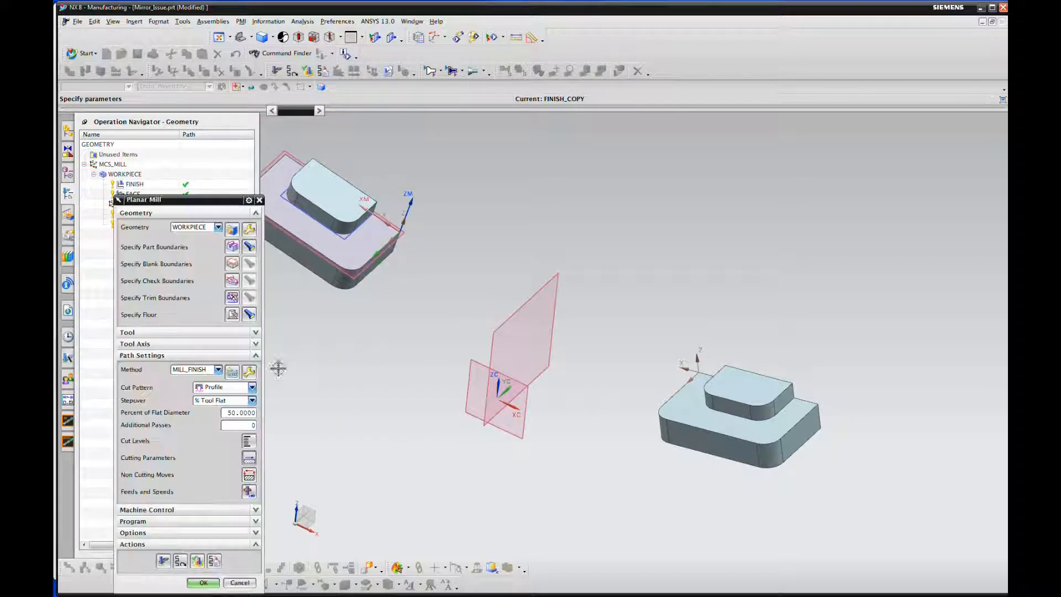
{"action": "left_click", "coordinate": [164, 561]}
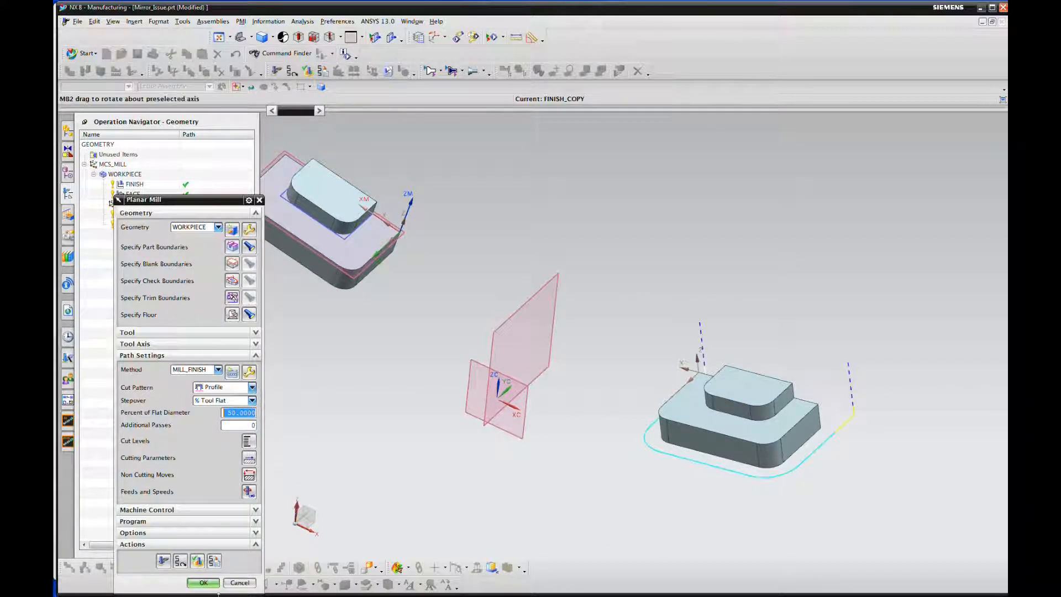
{"action": "left_click", "coordinate": [197, 586]}
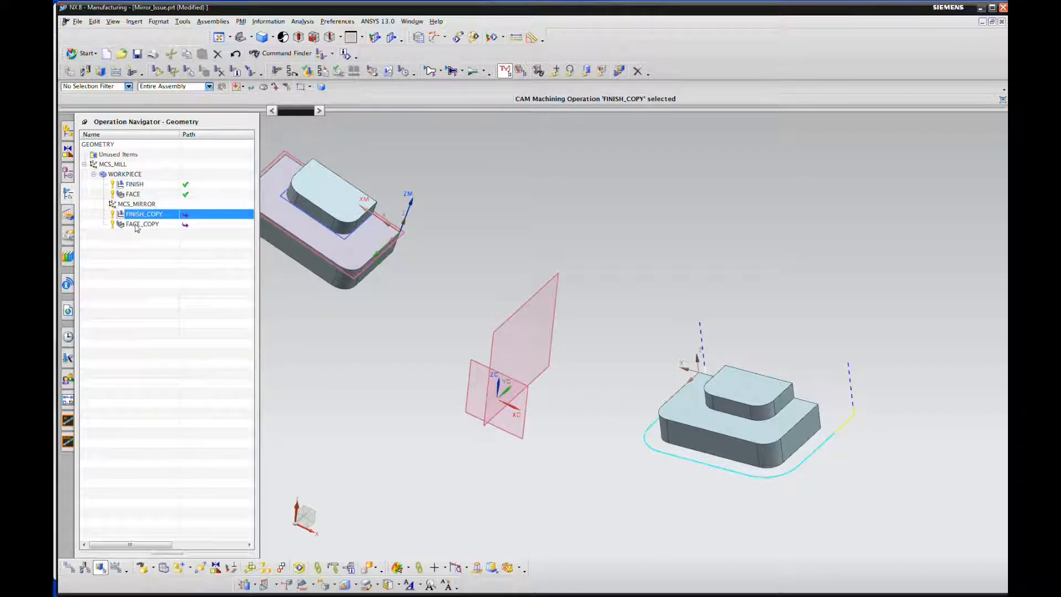
Set the cut direction of FACE_COPY to Conventional Cut and regenerate its tool path
{"action": "double_click", "coordinate": [138, 224]}
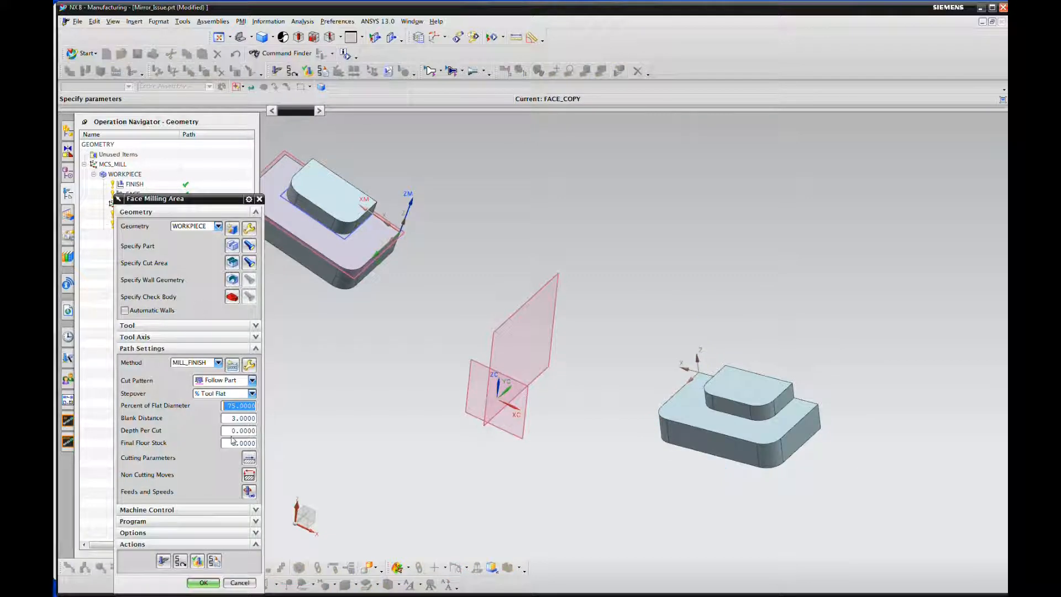
{"action": "left_click", "coordinate": [250, 458]}
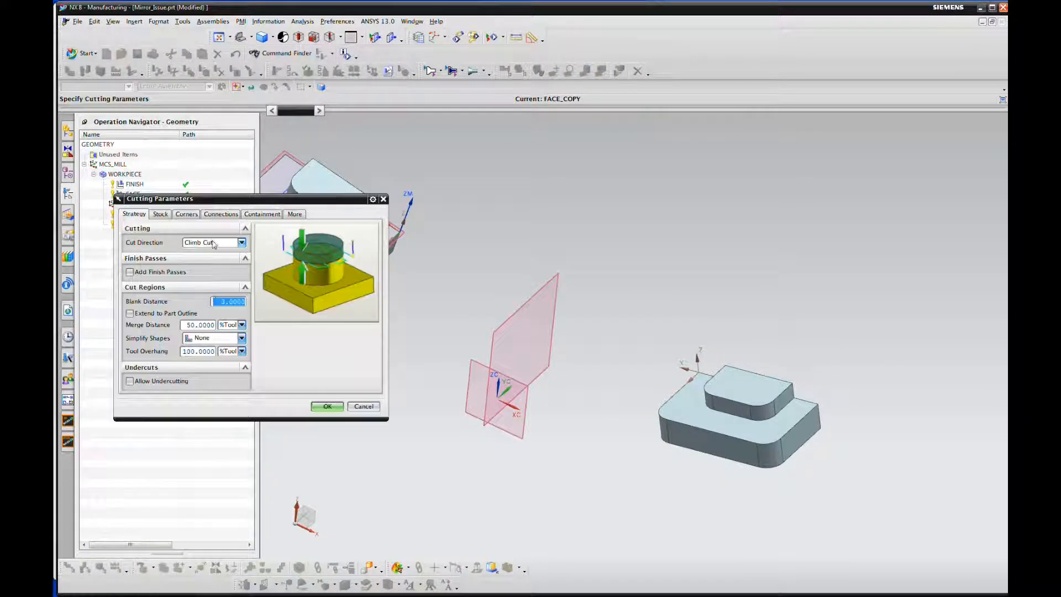
{"action": "left_click", "coordinate": [214, 244]}
{"action": "left_click", "coordinate": [213, 260]}
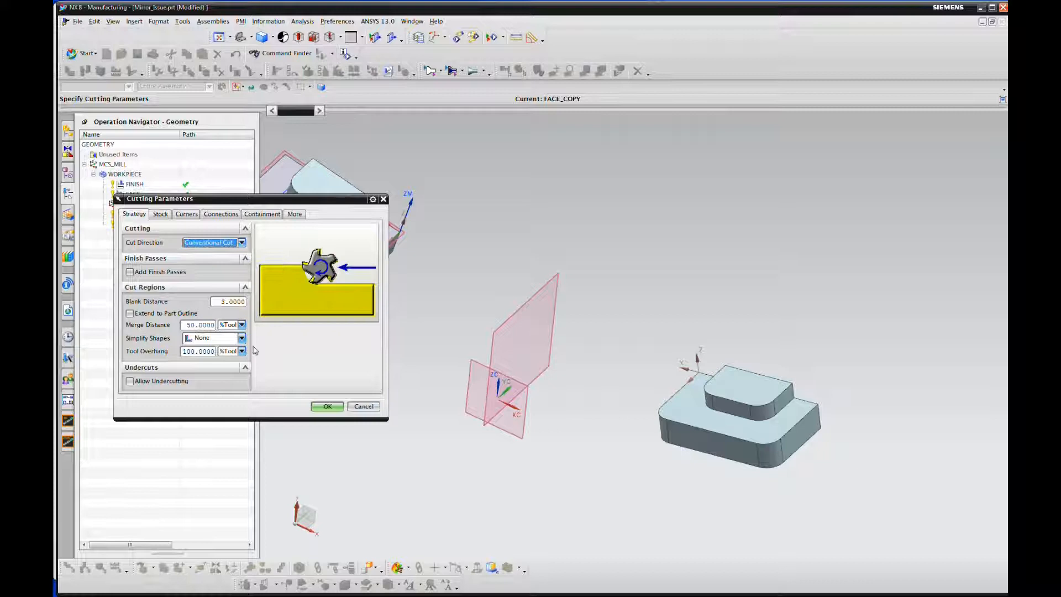
{"action": "left_click", "coordinate": [327, 407]}
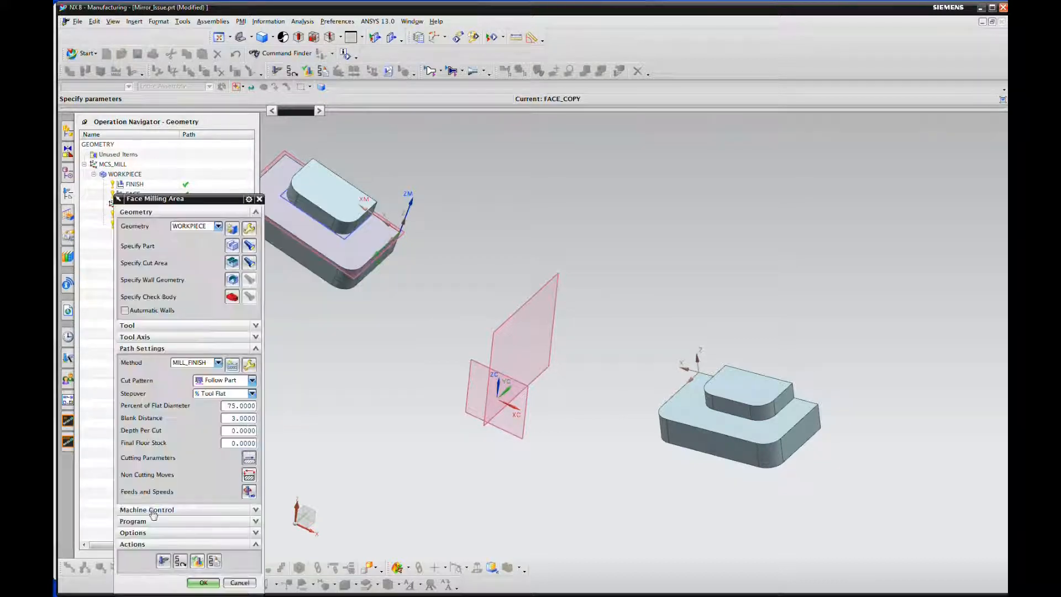
{"action": "left_click", "coordinate": [164, 566]}
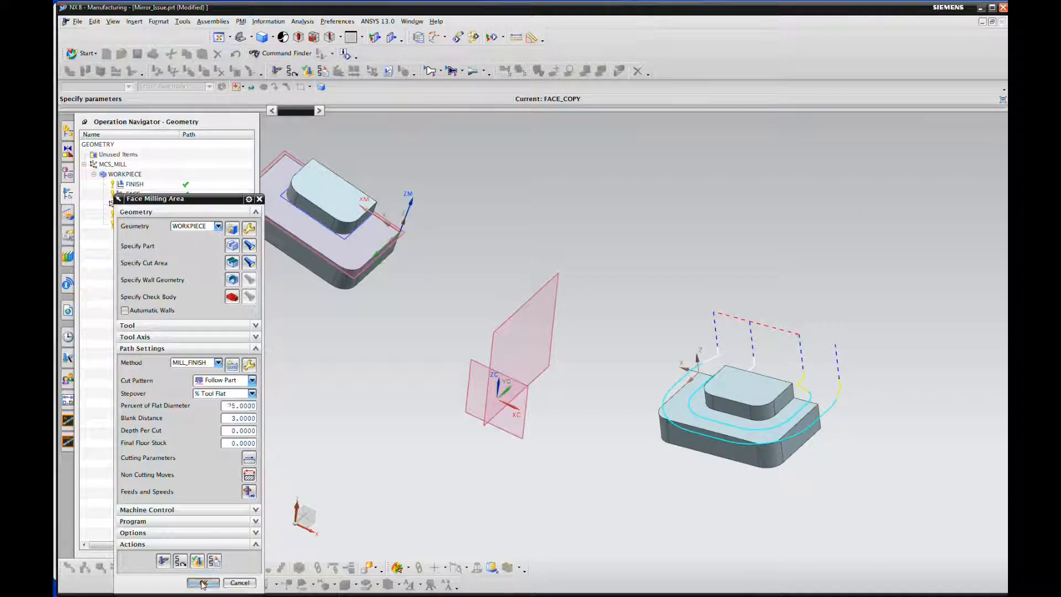
{"action": "left_click", "coordinate": [203, 583]}
Move the FINISH_COPY and FACE_COPY operations together under the MCS_MIRROR coordinate system
{"action": "middle_click_drag", "start_coordinate": [379, 531], "coordinate": [687, 367]}
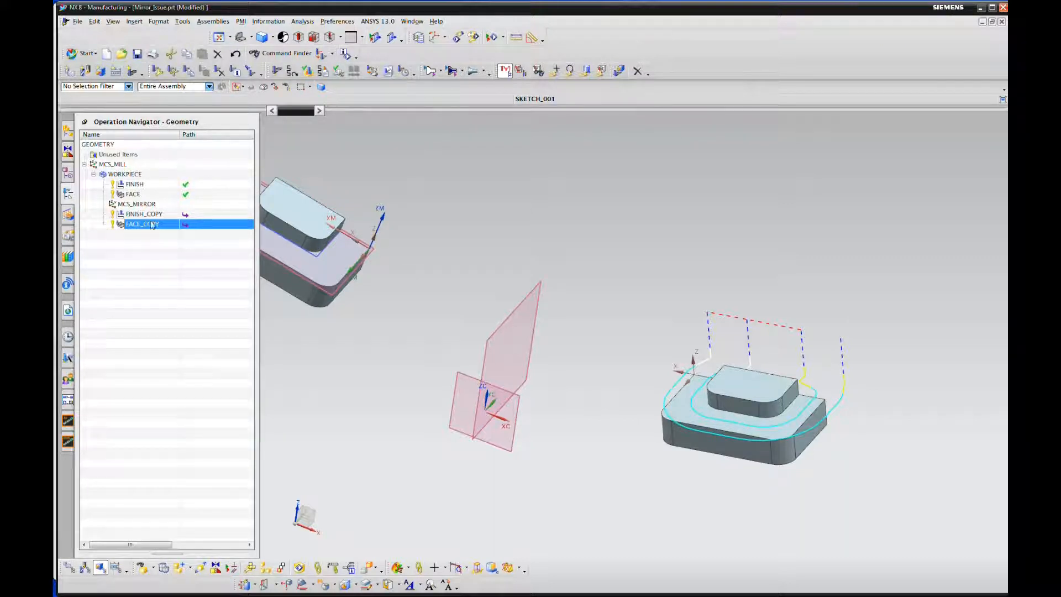
{"action": "left_click", "coordinate": [134, 215], "text": "ctrl"}
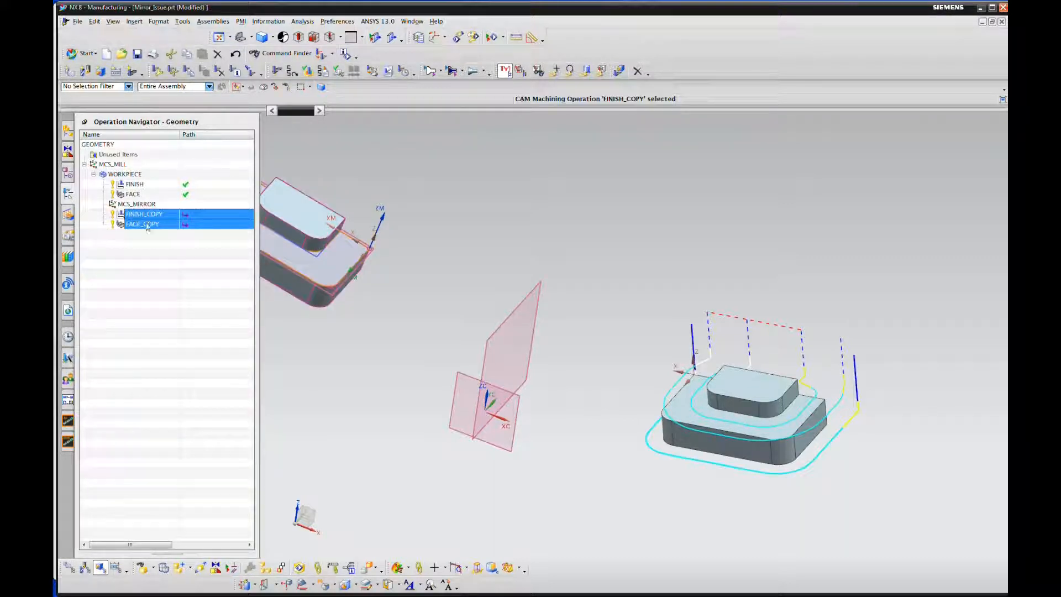
{"action": "left_click_drag", "start_coordinate": [132, 217], "coordinate": [136, 204]}
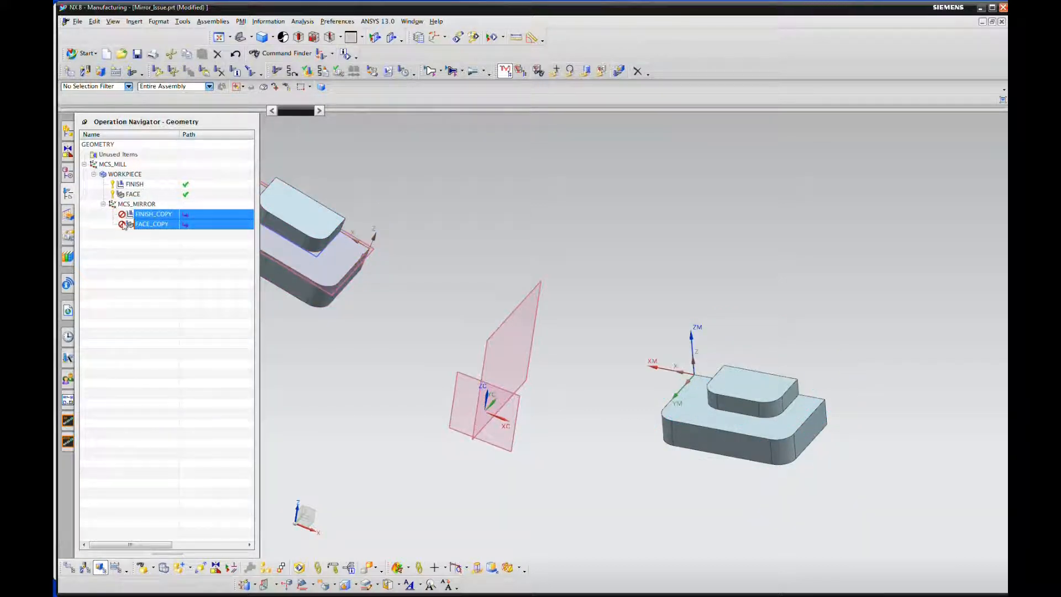
{"action": "left_click", "coordinate": [150, 215]}
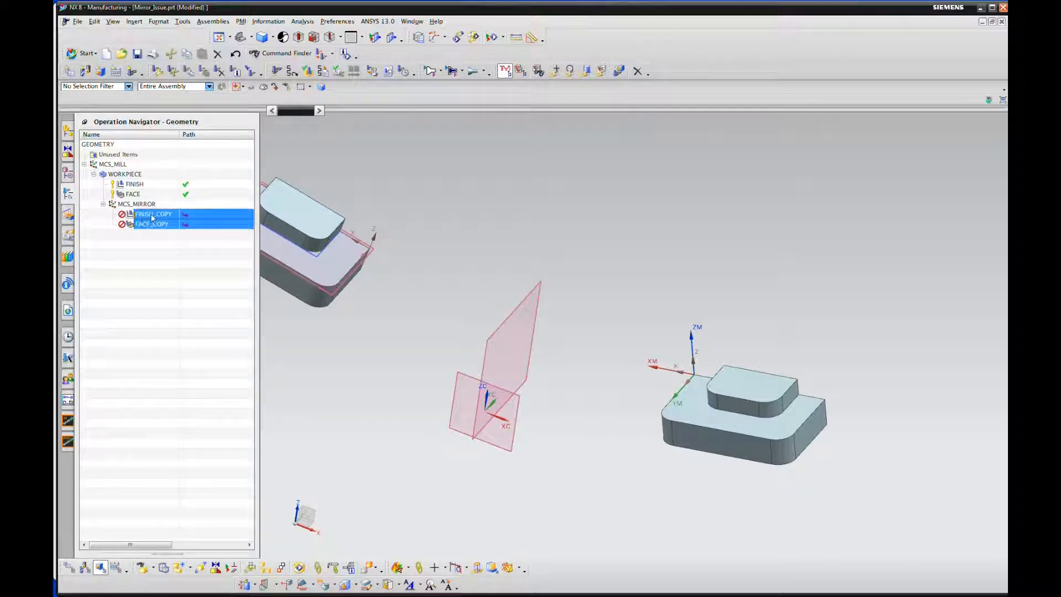
Move the FINISH_COPY and FACE_COPY operations together from OP_2 into the OP2_MIRROR program group in the program order view
{"action": "left_click", "coordinate": [157, 227]}
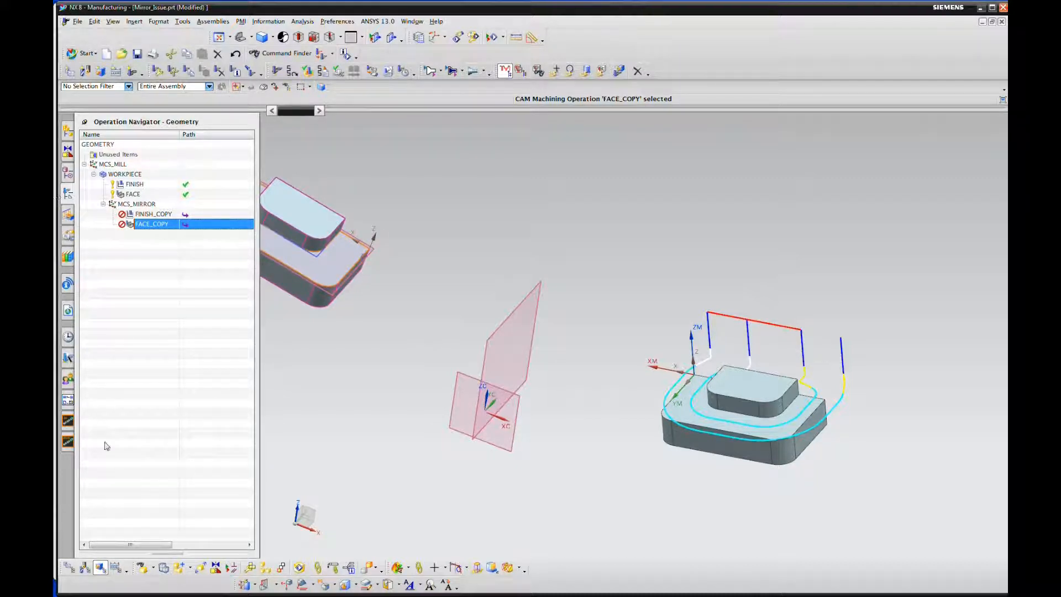
{"action": "left_click", "coordinate": [69, 568]}
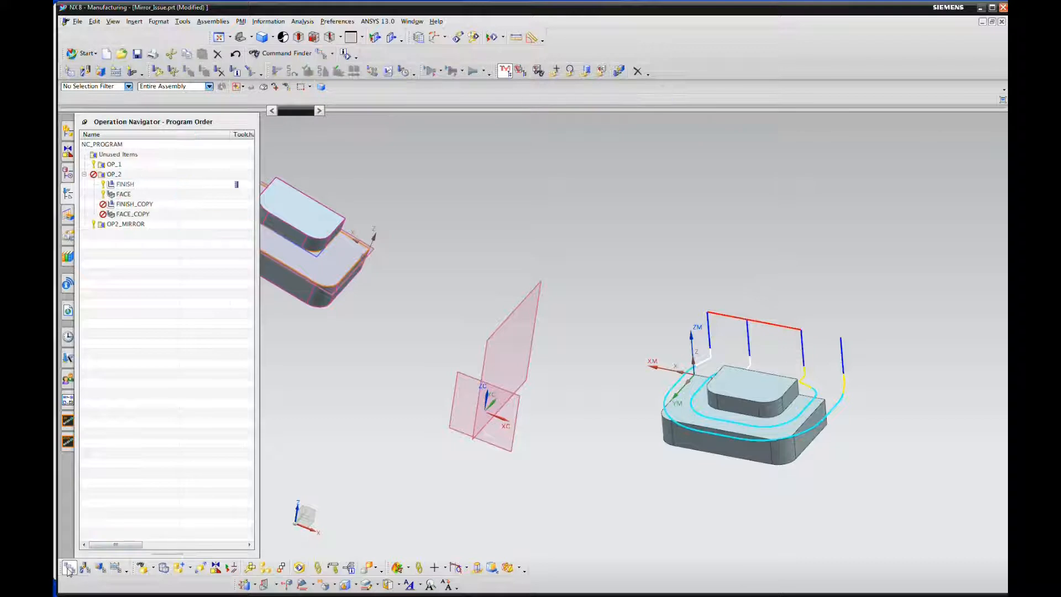
{"action": "left_click", "coordinate": [129, 203]}
{"action": "left_click", "coordinate": [127, 215], "text": "shift"}
{"action": "left_click_drag", "start_coordinate": [130, 206], "coordinate": [131, 224]}
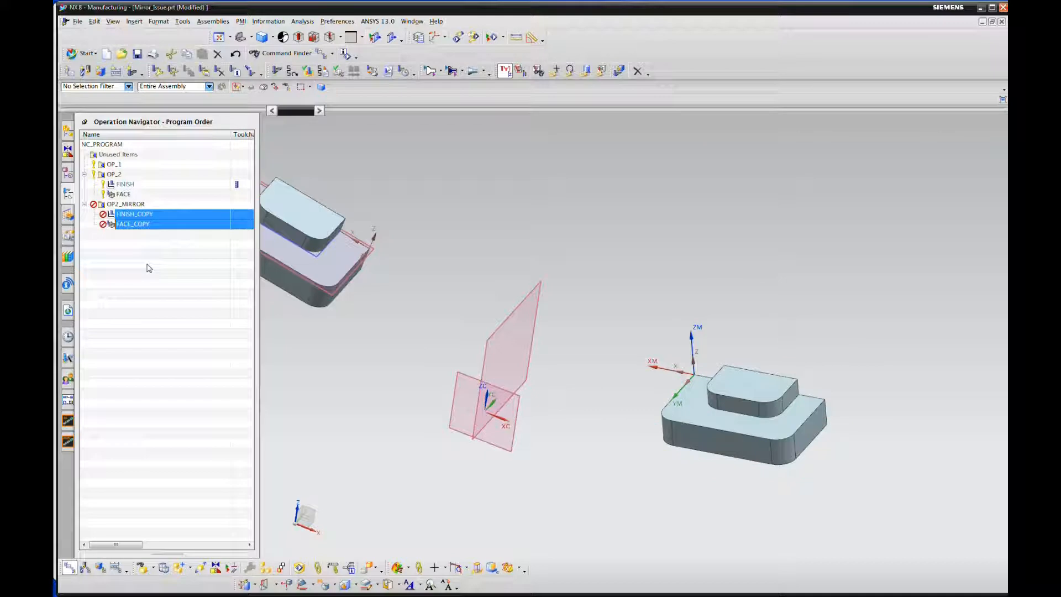
Postprocess the OP2_MIRROR program with MILL_5_AXIS_ACTT_IN, outputting the existing paths and overwriting Mirror_Issue.ptp, and review the listed code
{"action": "right_click", "coordinate": [129, 206]}
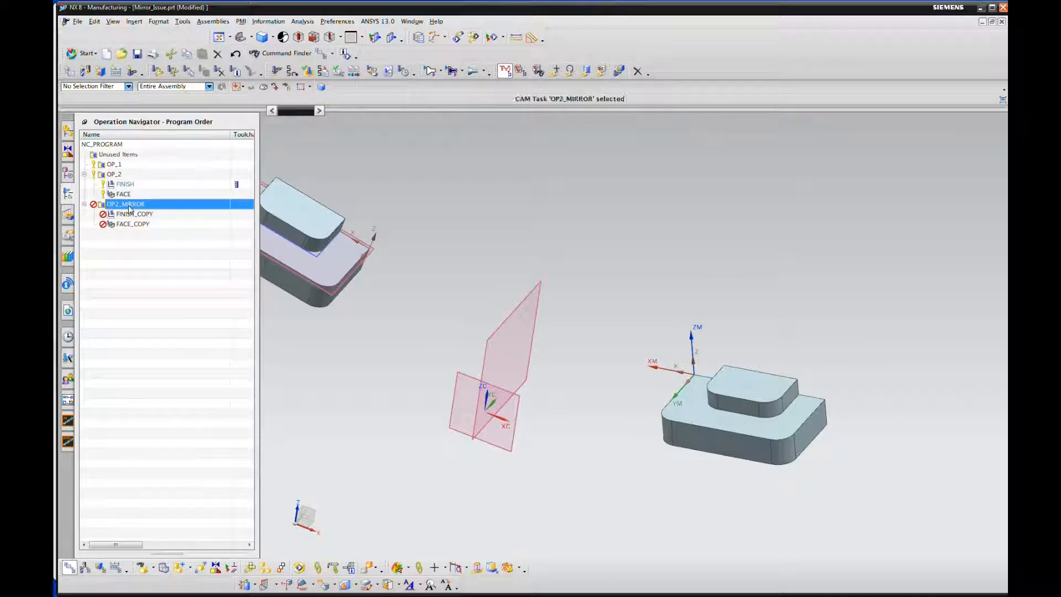
{"action": "left_click", "coordinate": [157, 301]}
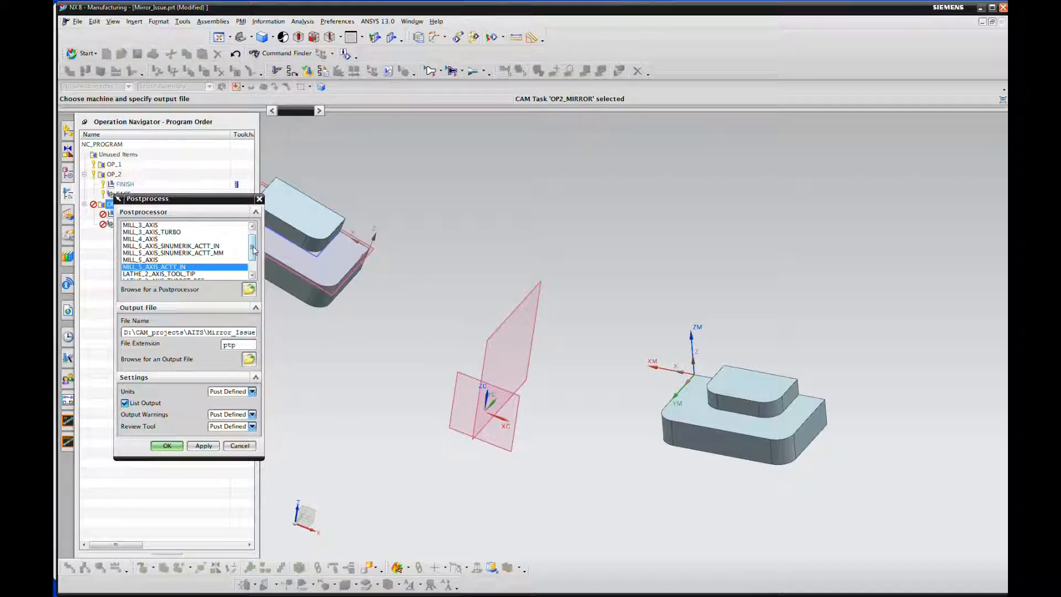
{"action": "scroll", "coordinate": [183, 248], "scroll_direction": "up", "scroll_amount": 1}
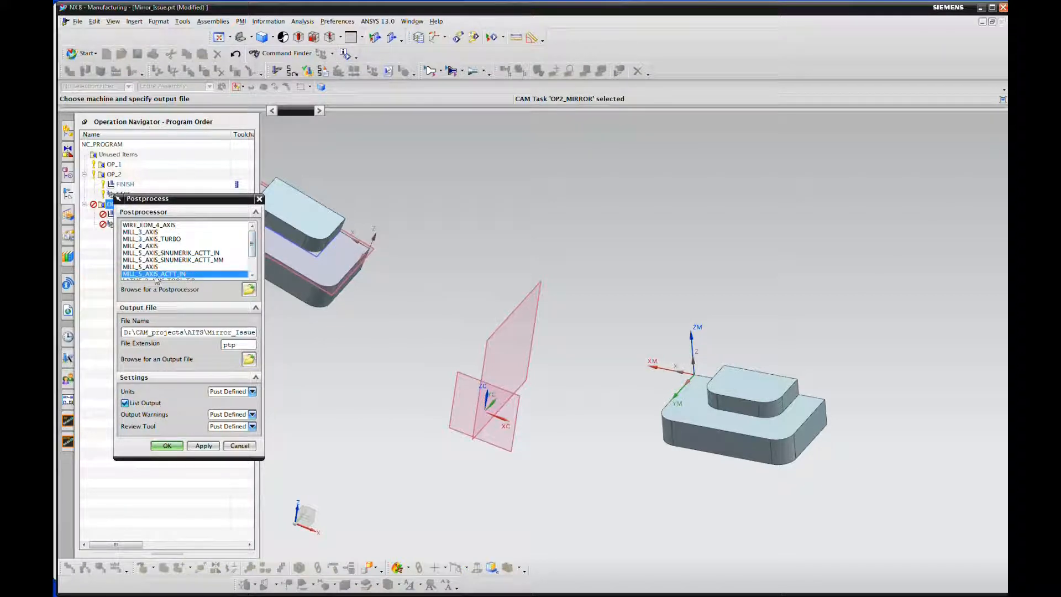
{"action": "left_click", "coordinate": [167, 446]}
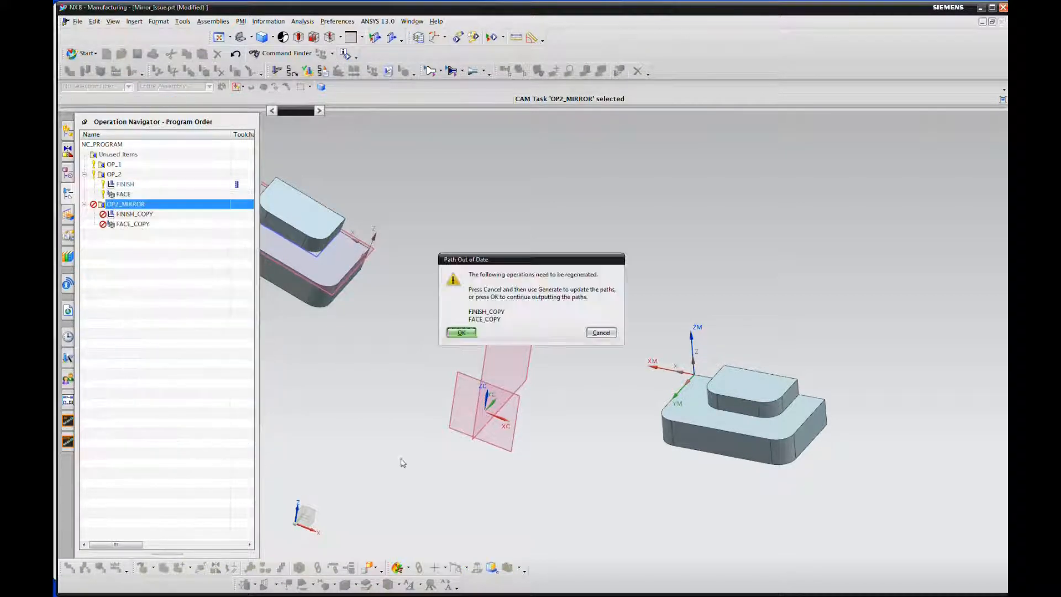
{"action": "left_click", "coordinate": [470, 335]}
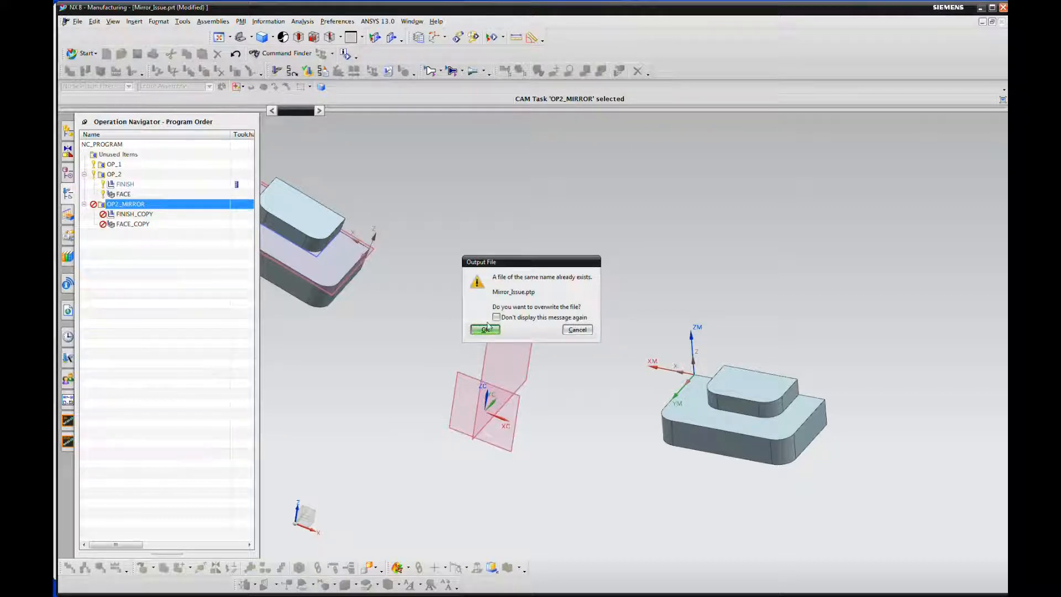
{"action": "left_click", "coordinate": [482, 331]}
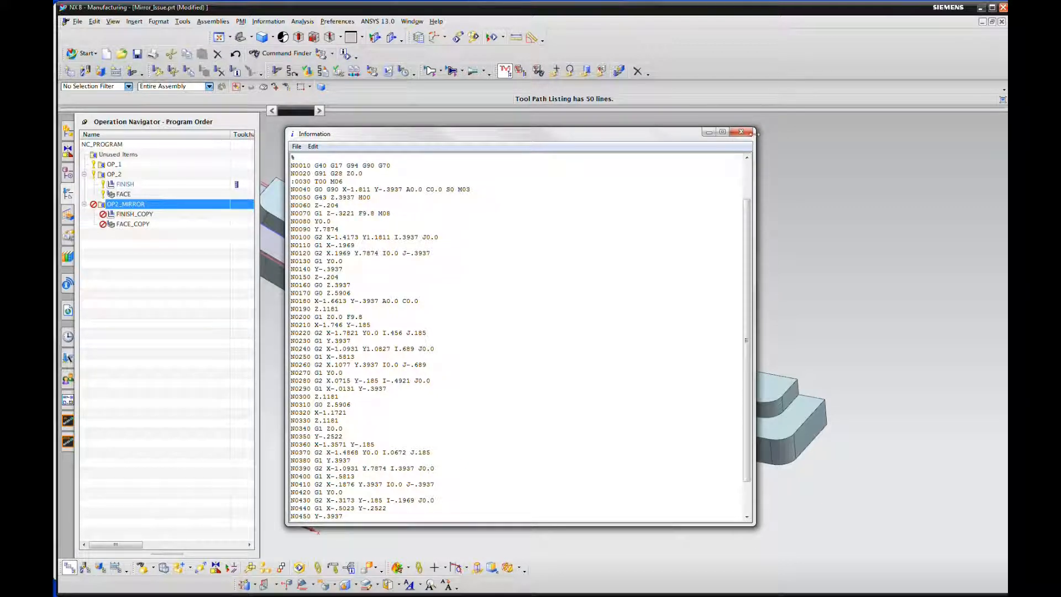
{"action": "left_click", "coordinate": [741, 133]}
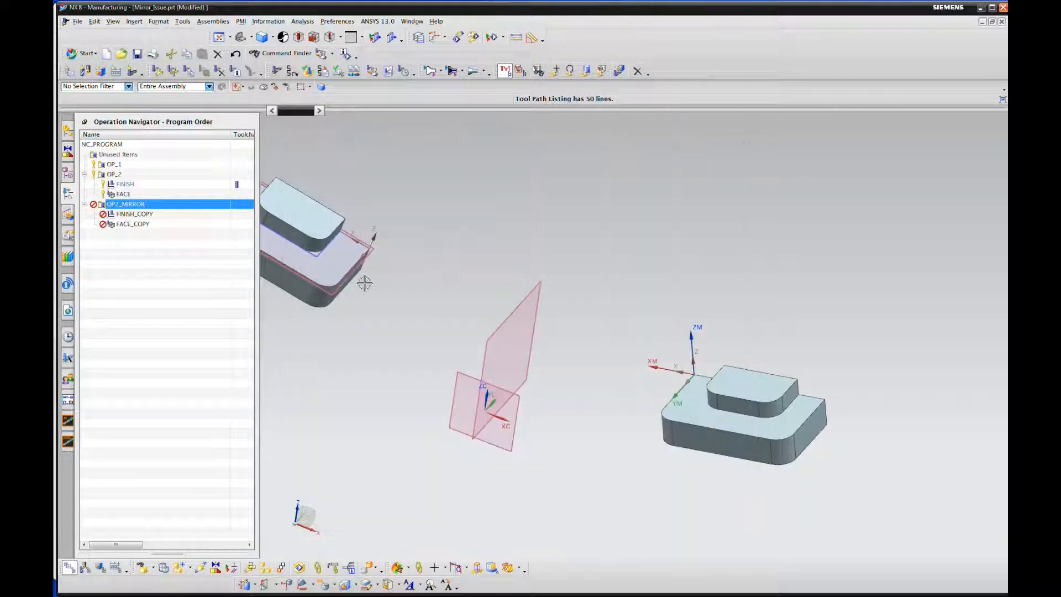
Lock the tool path of the FINISH_COPY operation and check its path status
{"action": "left_click", "coordinate": [139, 216]}
{"action": "right_click", "coordinate": [139, 217]}
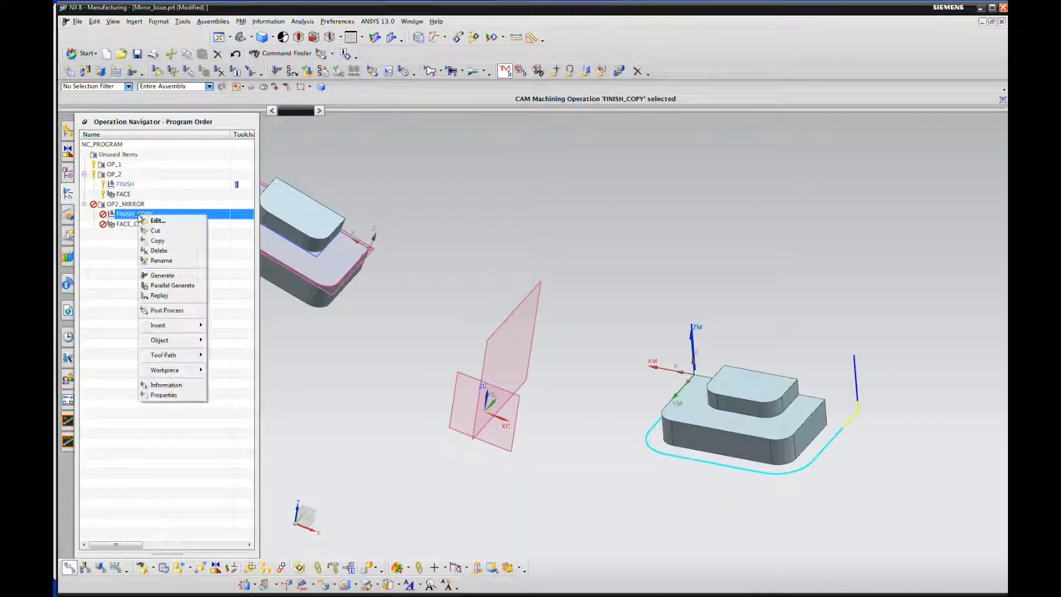
{"action": "mouse_move", "coordinate": [177, 359]}
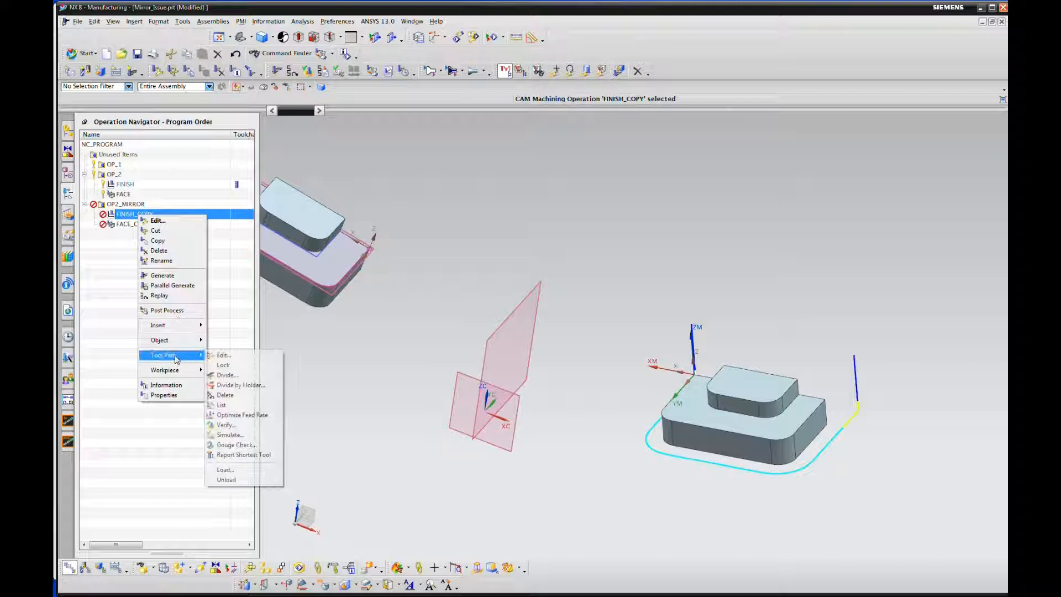
{"action": "left_click", "coordinate": [220, 370]}
{"action": "left_click_drag", "start_coordinate": [114, 545], "coordinate": [164, 555]}
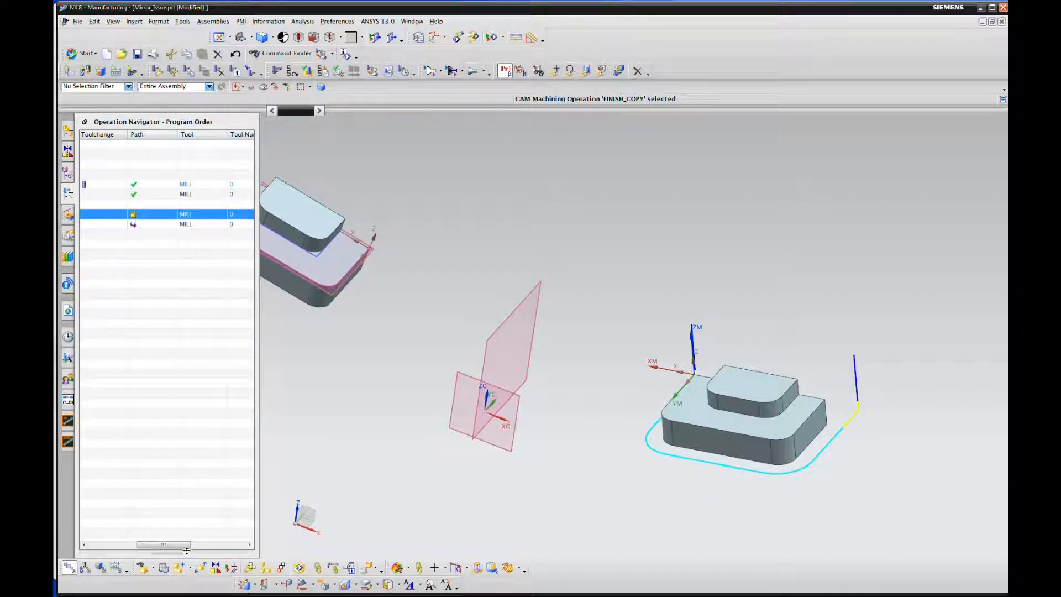
{"action": "left_click_drag", "start_coordinate": [185, 550], "coordinate": [114, 549]}
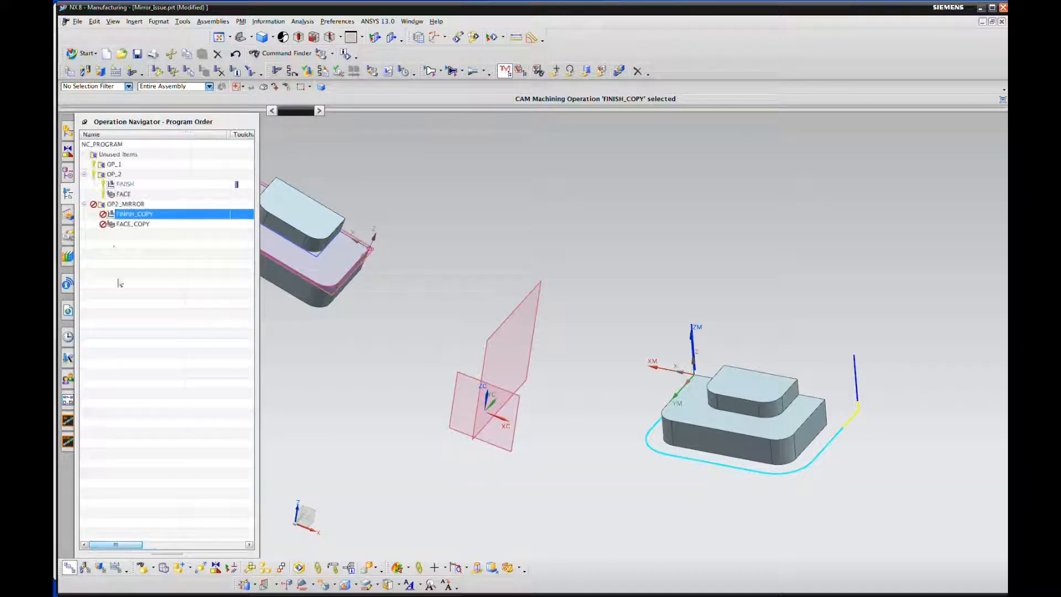